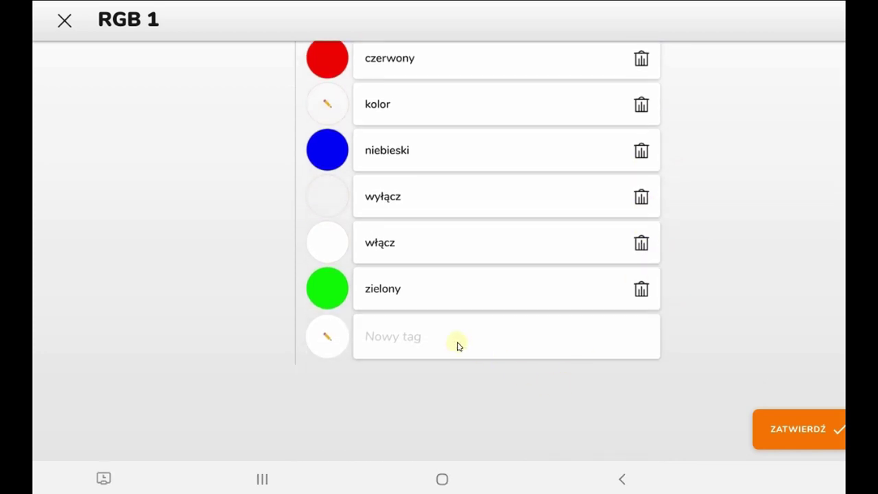
Add a new calendar tag named "Wspólny" to the RGB 1 device.
click(458, 345)
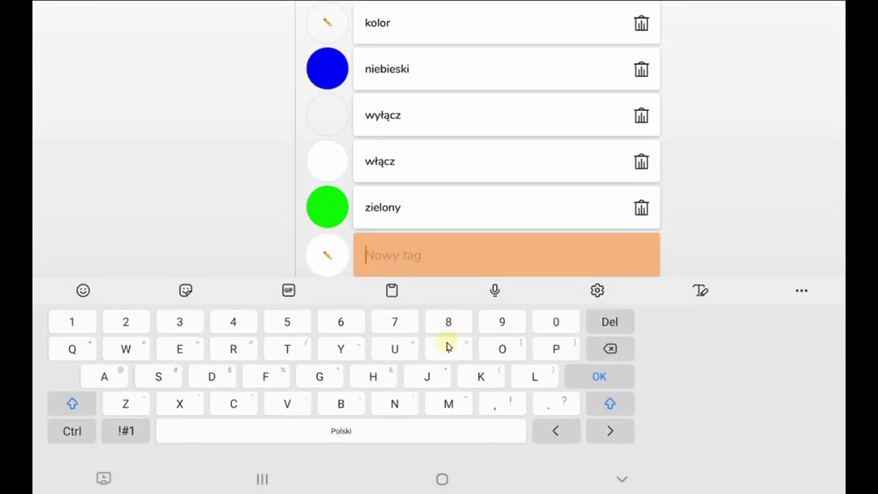
click(126, 350)
click(172, 377)
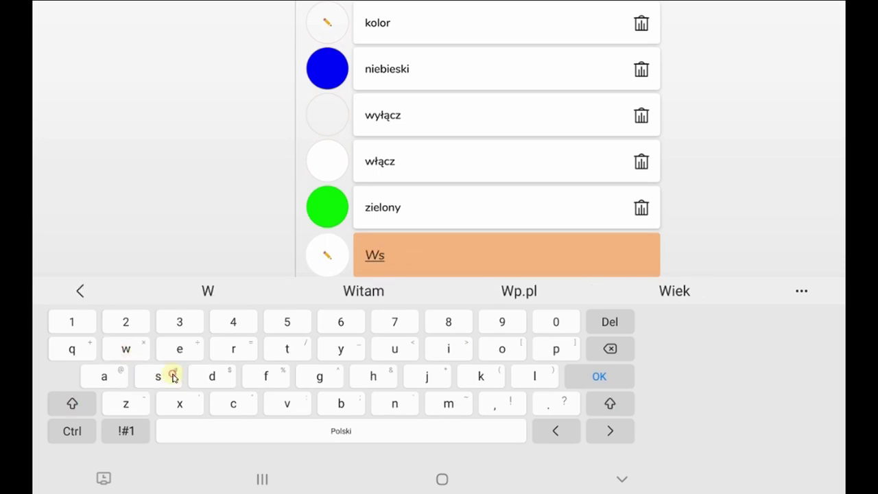
click(545, 351)
drag(505, 349, 499, 328)
click(532, 371)
click(389, 408)
click(342, 352)
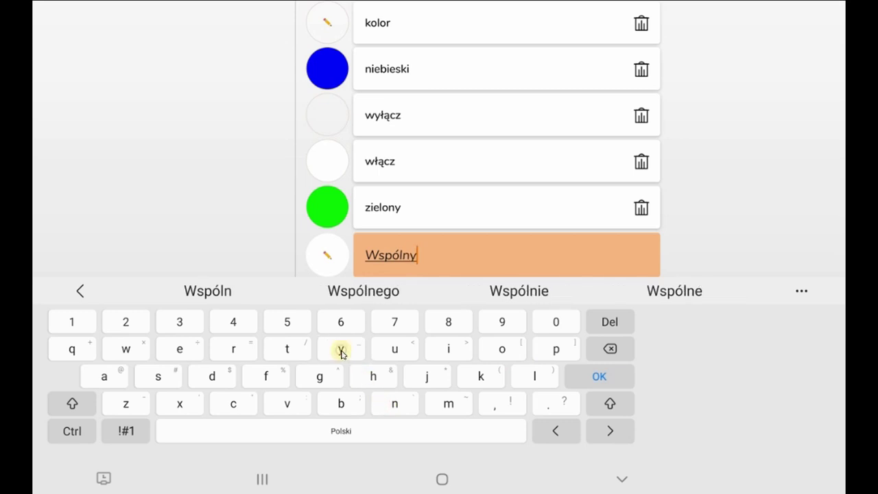
click(601, 377)
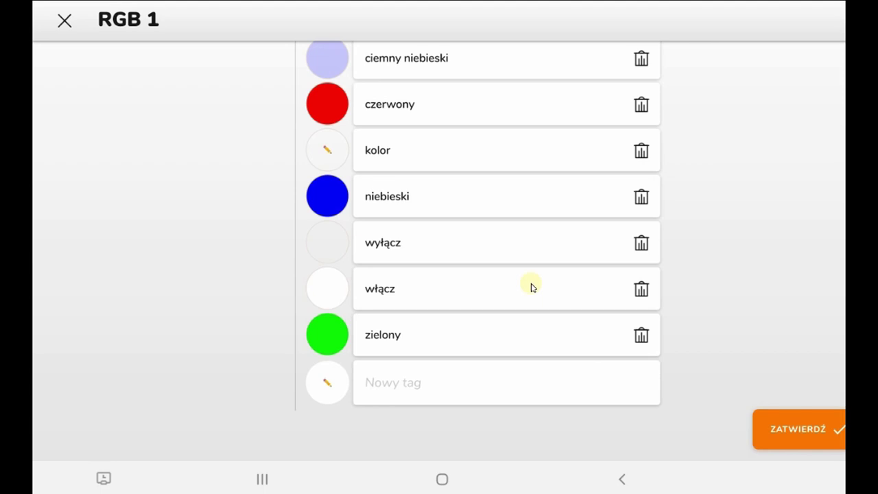
Assign a fully saturated blue to the "Wspólny" calendar tag and save the colour.
scroll(532, 287, up, 5)
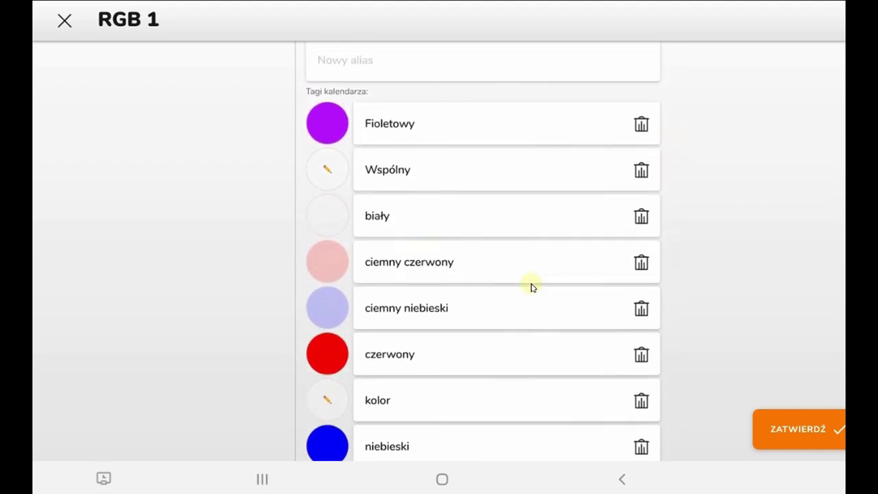
click(323, 177)
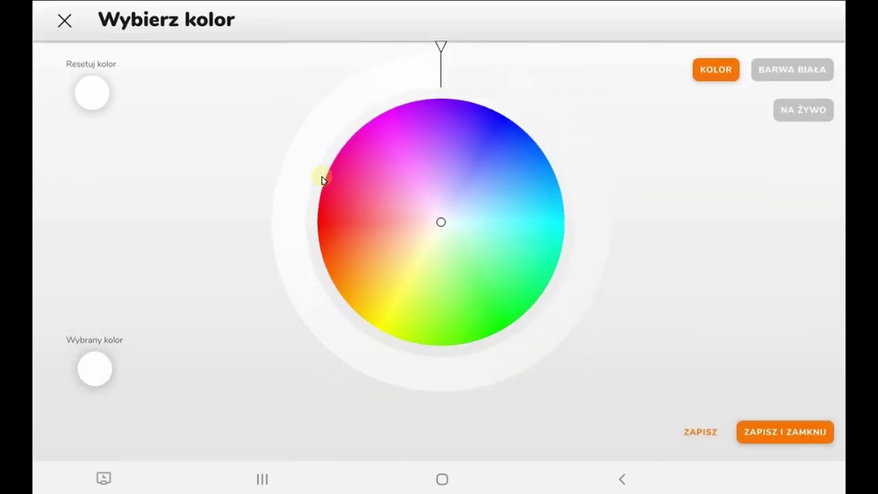
click(501, 120)
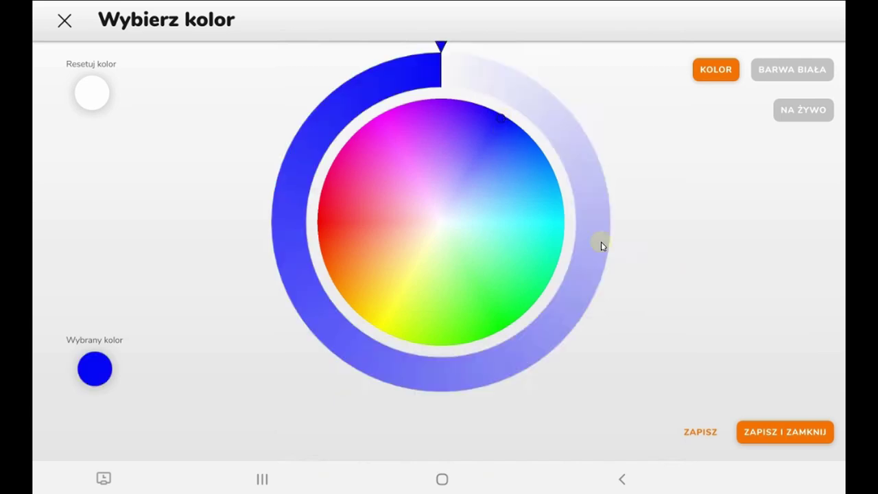
click(773, 434)
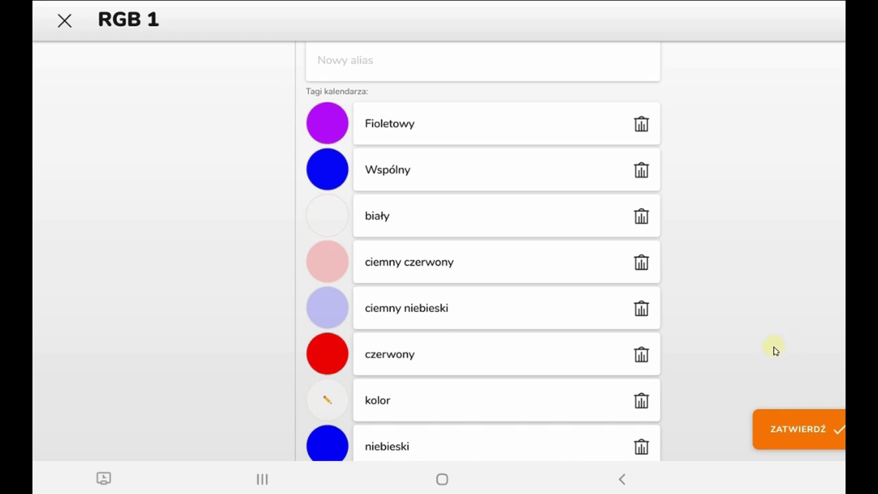
Change the colour of the "włącz" calendar tag to bright green and save it.
scroll(776, 350, down, 5)
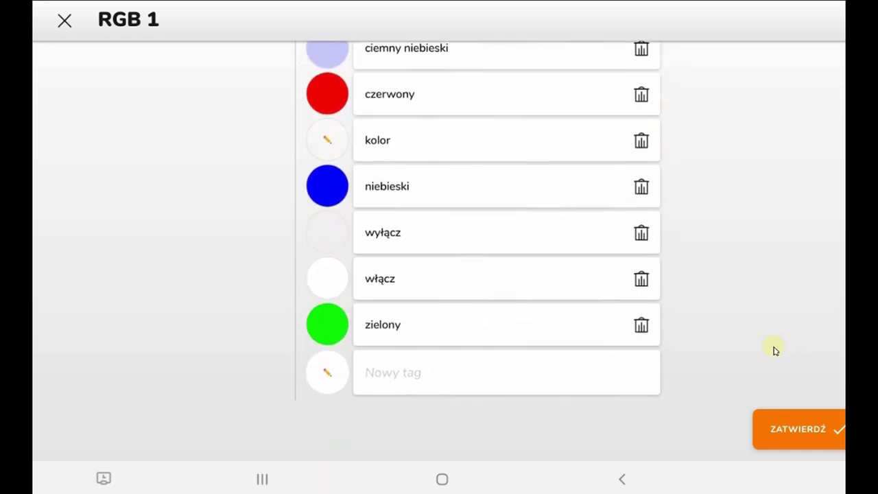
click(336, 282)
click(502, 323)
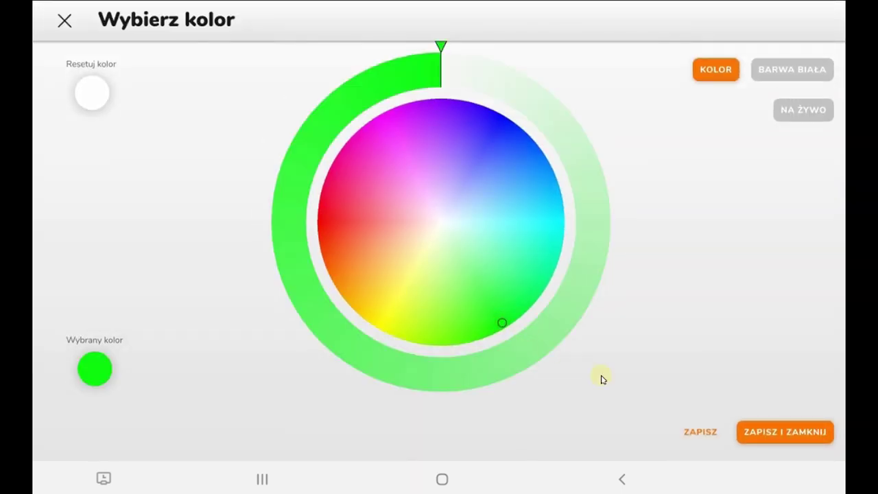
click(763, 437)
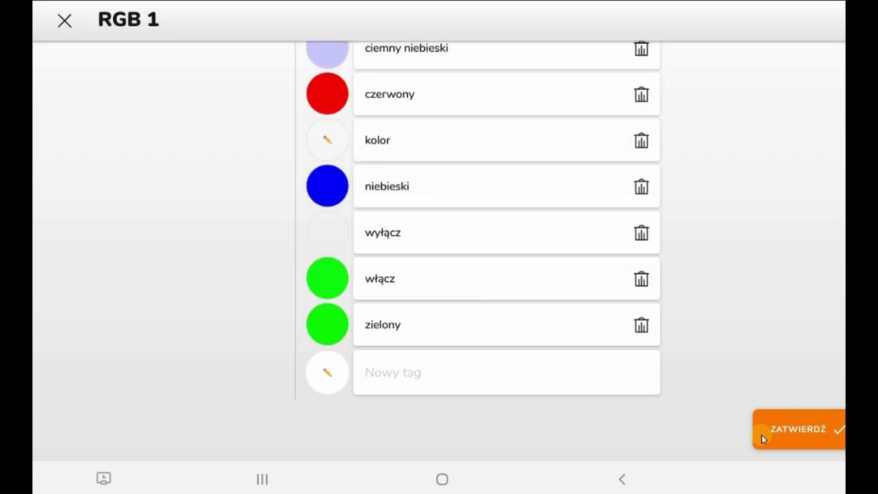
Approve the RGB 1 tag settings and close the device's details to return to the home screen.
click(806, 433)
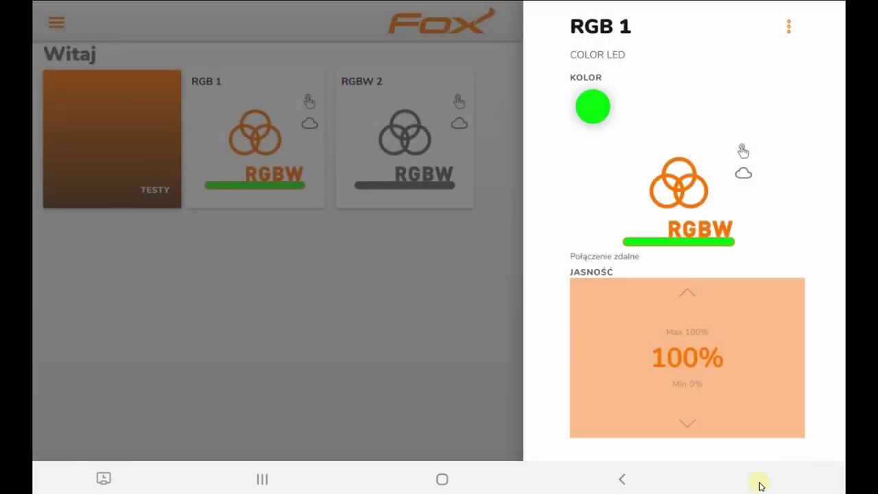
click(408, 431)
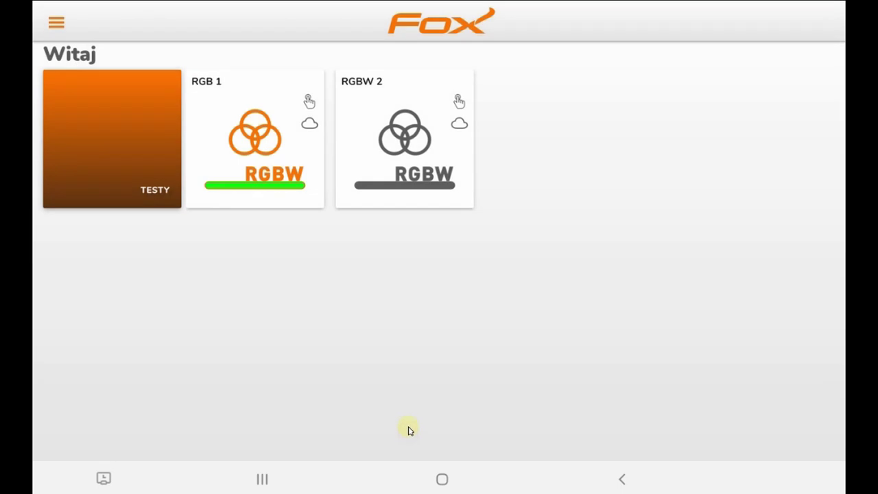
click(264, 174)
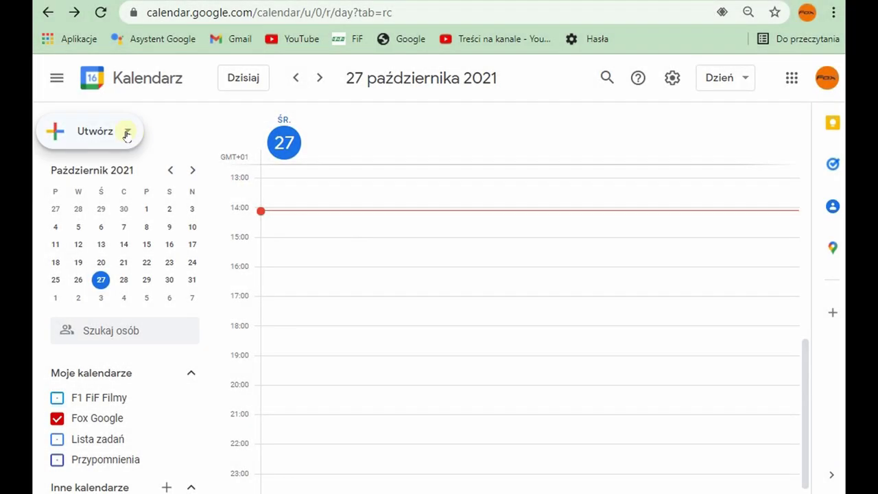
In Google Calendar, create an event on 27 October titled "#rgb 1 #czerwony".
click(127, 132)
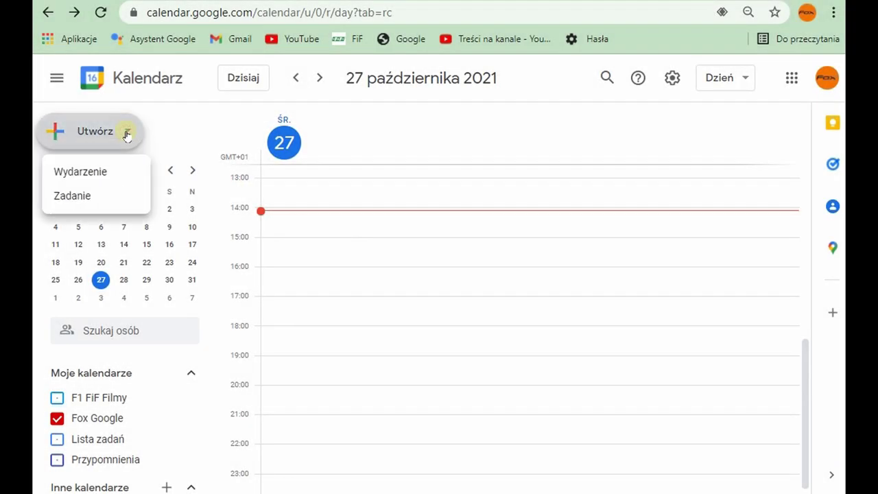
click(98, 175)
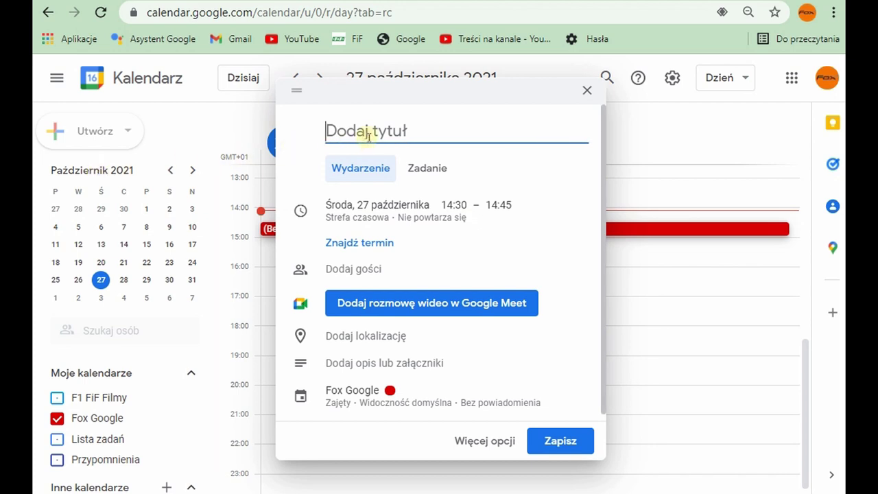
text(#)
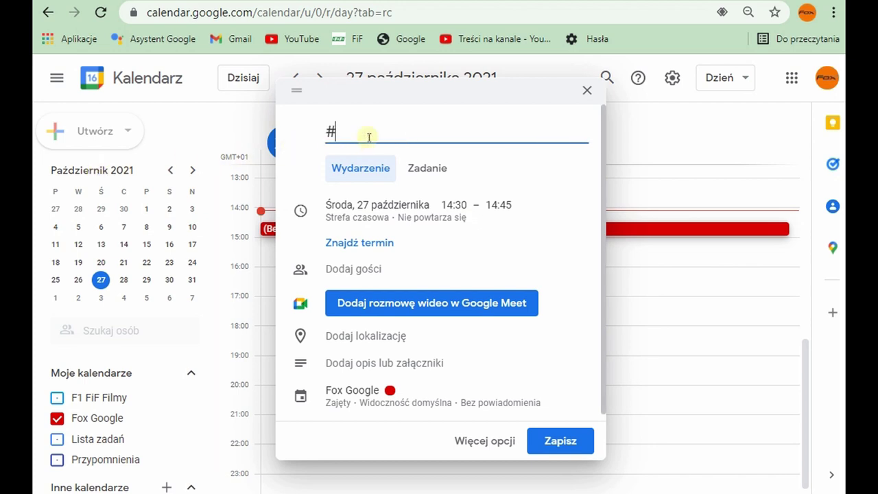
text(rgb 1 #)
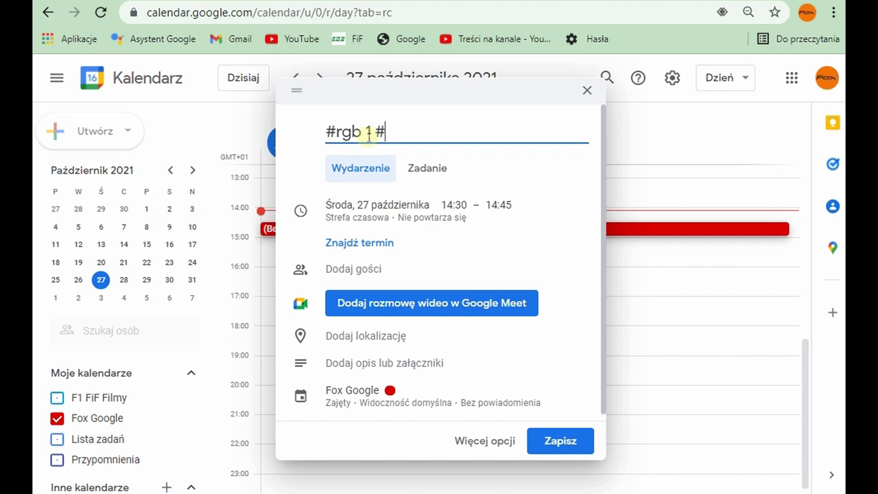
text(czerwo)
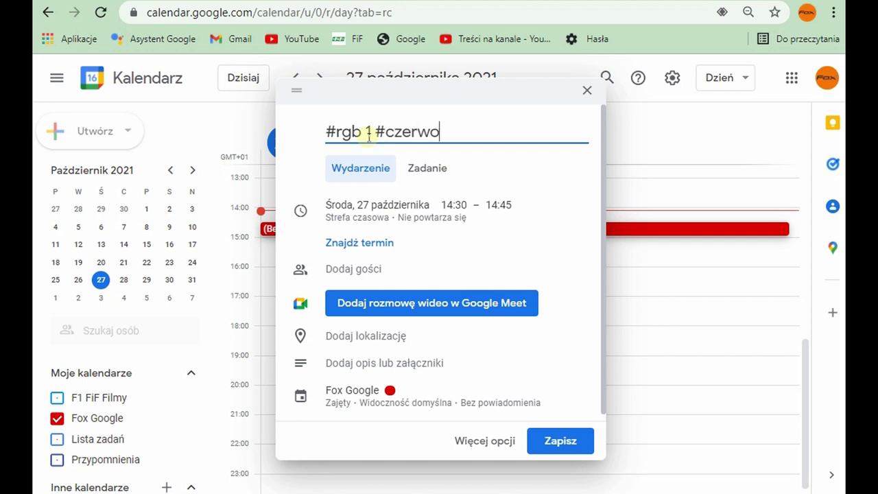
text(ny)
Set the event's time to 16:15–16:16 and save it in the Fox Google calendar.
click(453, 205)
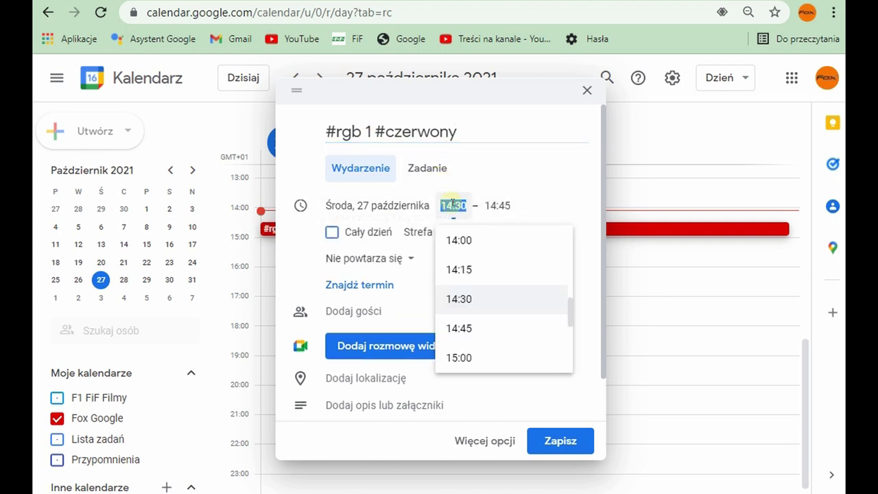
text(16)
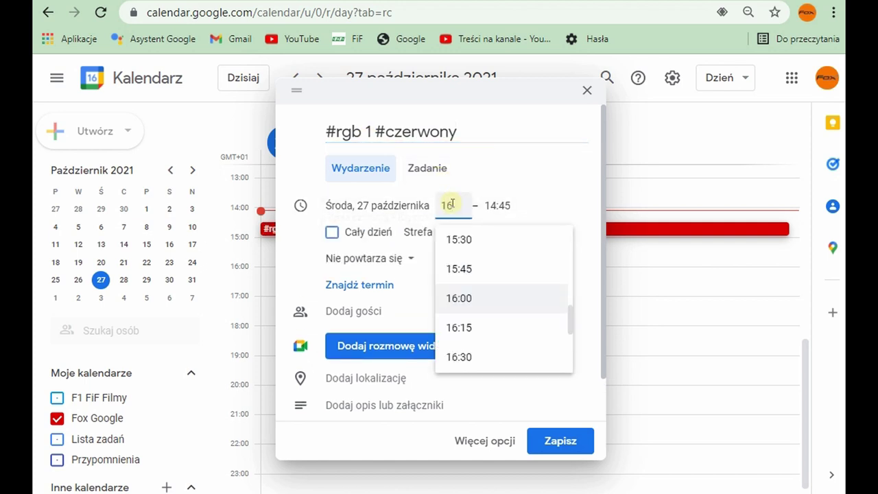
text(:15)
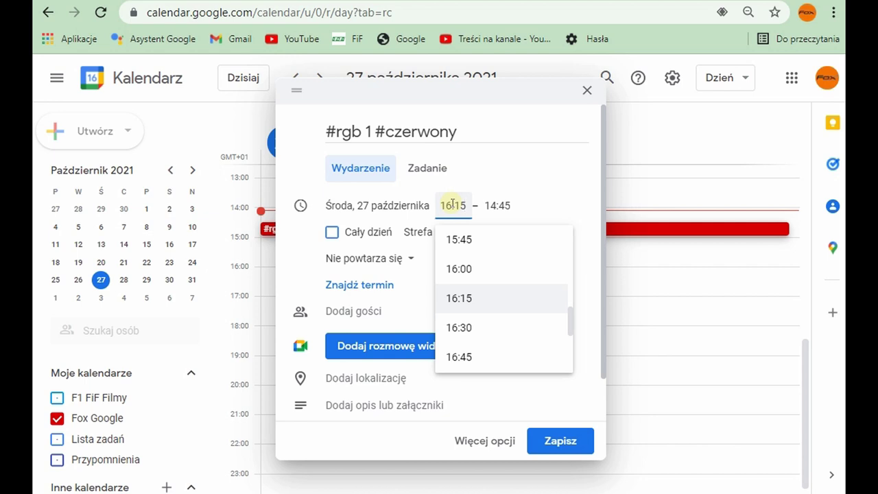
key(Tab)
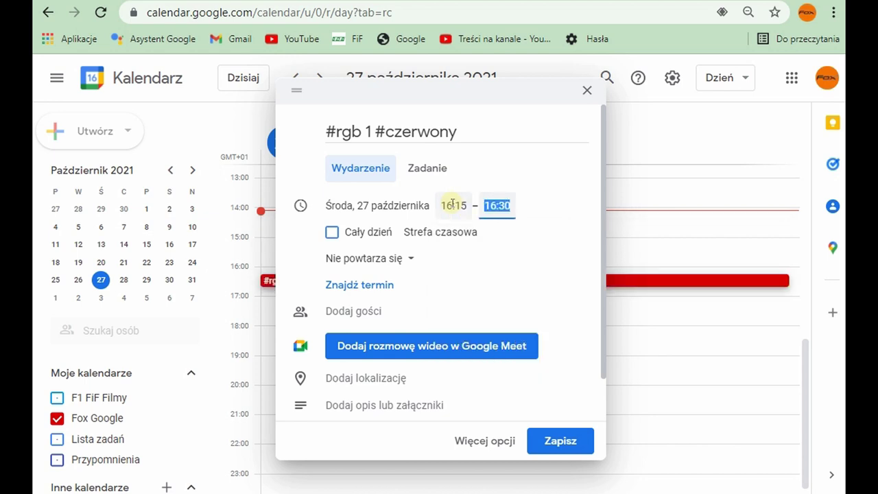
text(16:16)
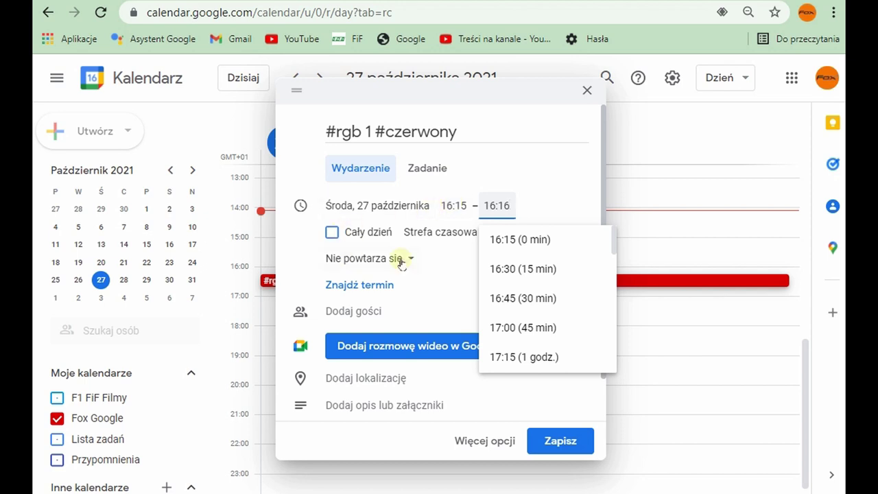
click(515, 158)
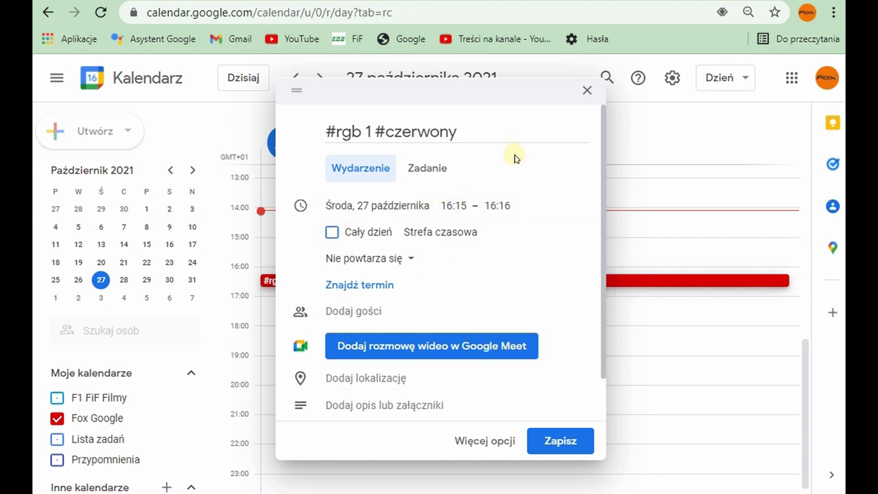
scroll(515, 258, down, 1)
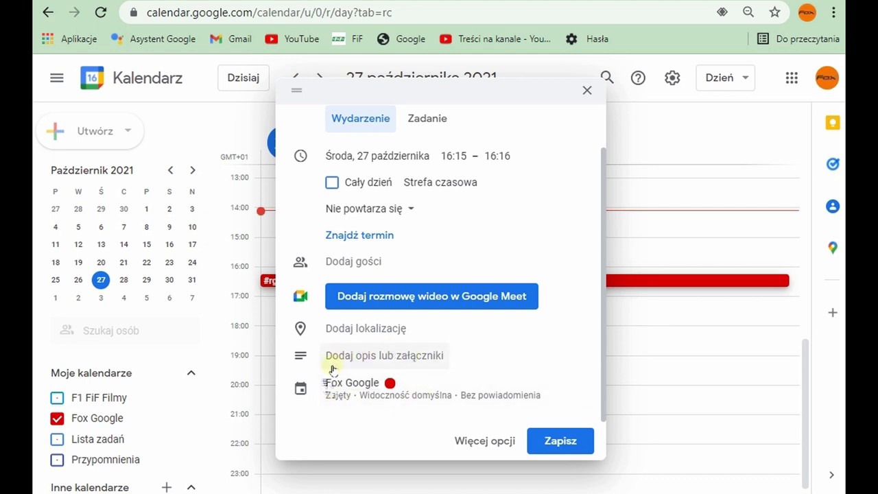
click(551, 441)
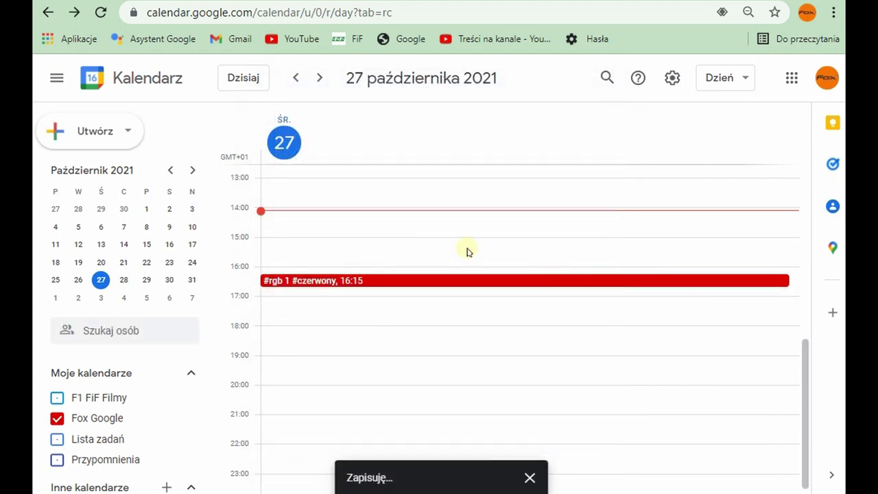
Create another calendar event on 27 October titled "#led1 #włącz".
click(128, 134)
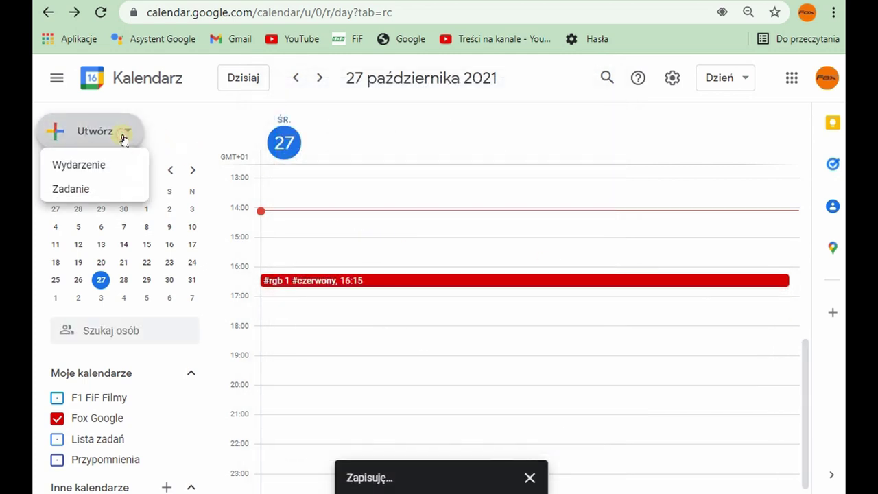
click(109, 172)
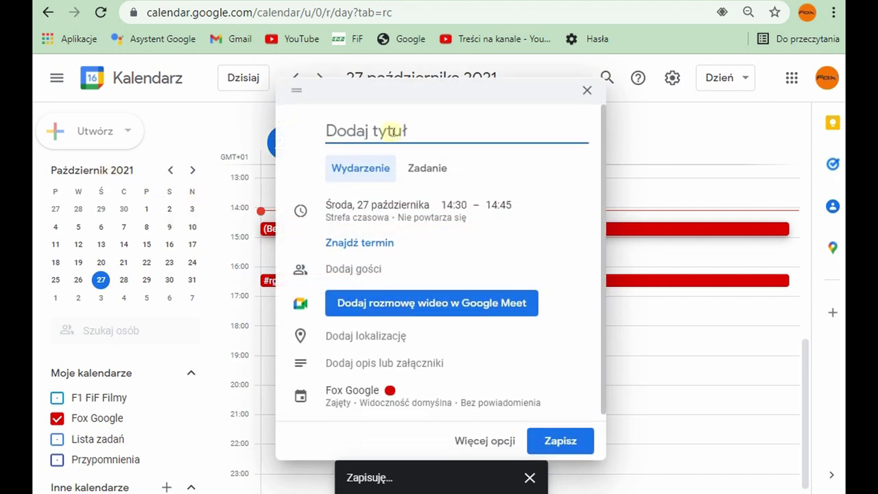
text(#)
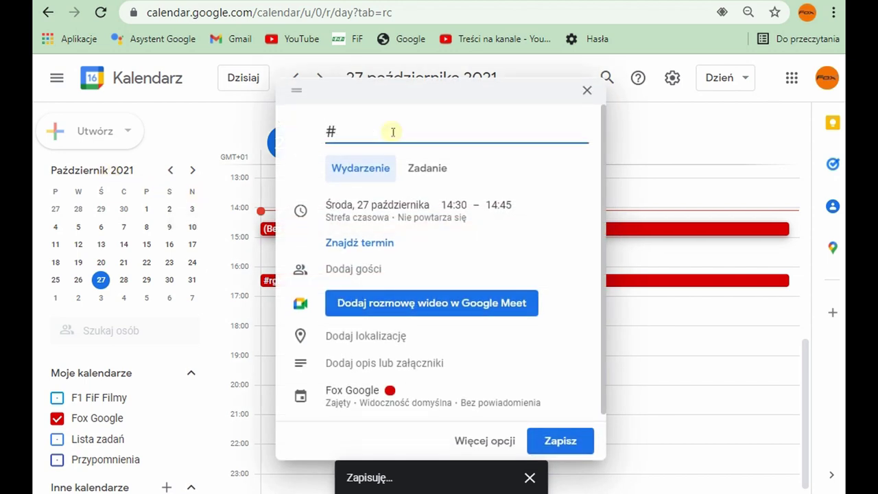
text(led1 #włącz)
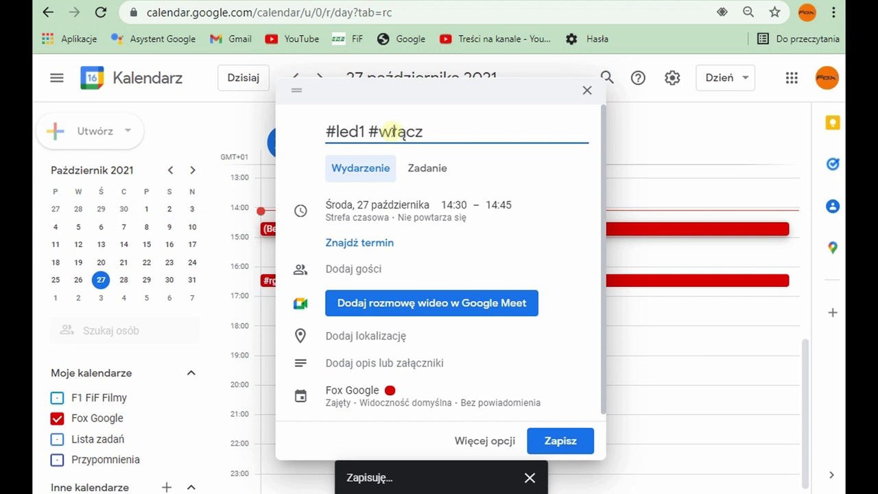
Set the "#led1 #włącz" event's time to 16:16–16:17 and save it in the Fox Google calendar.
click(449, 204)
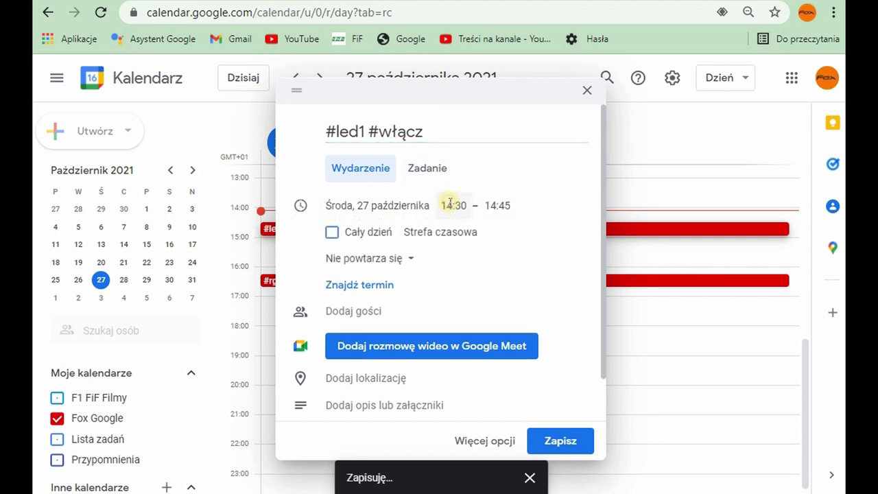
text(16)
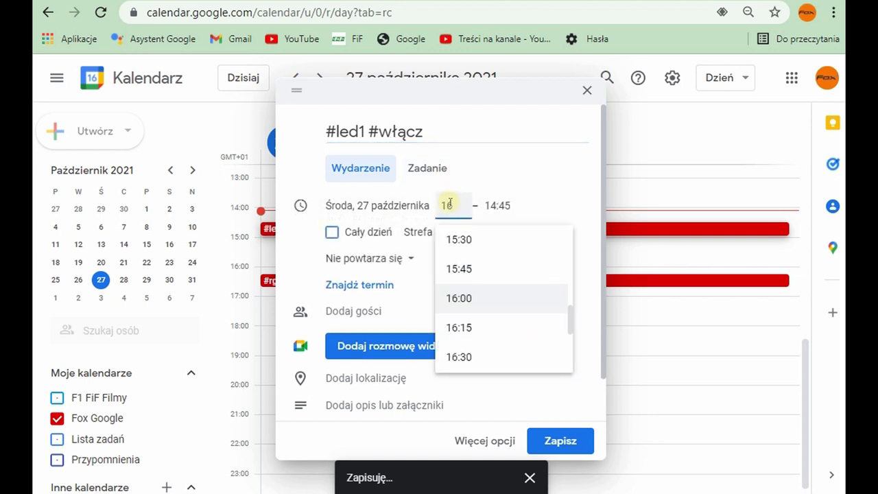
text(:16)
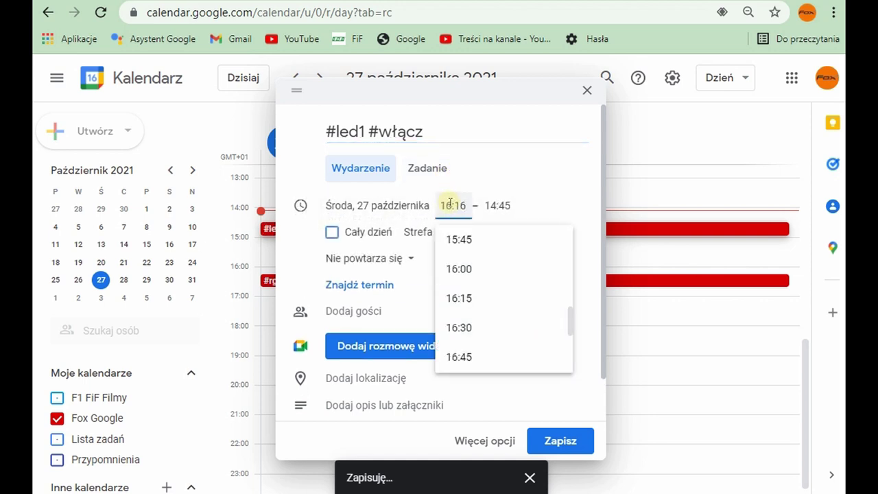
key(Tab)
text(16)
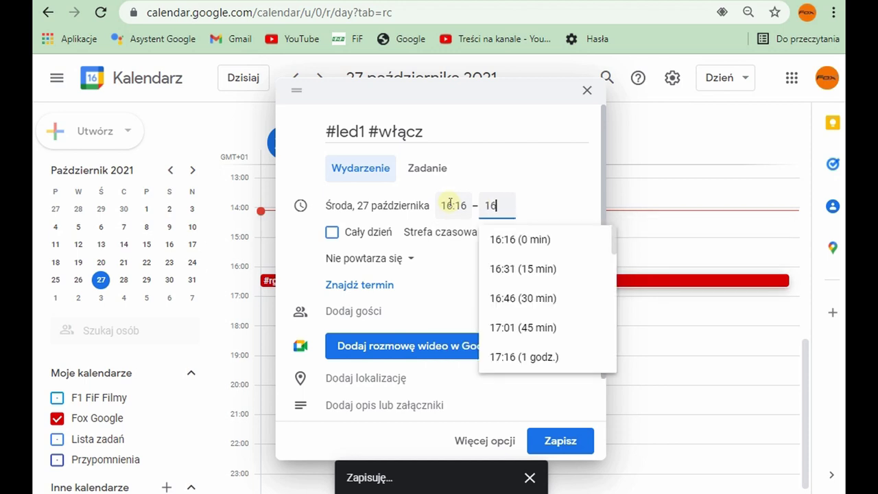
text(:17)
click(512, 174)
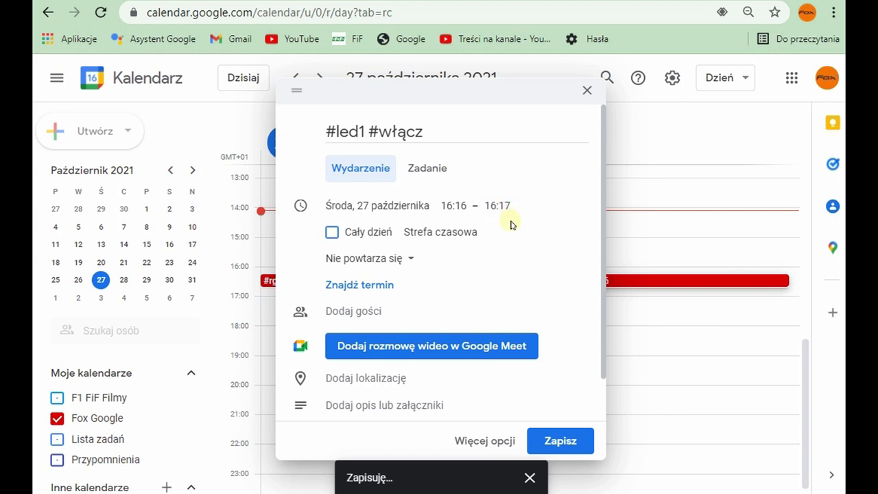
scroll(555, 373, down, 1)
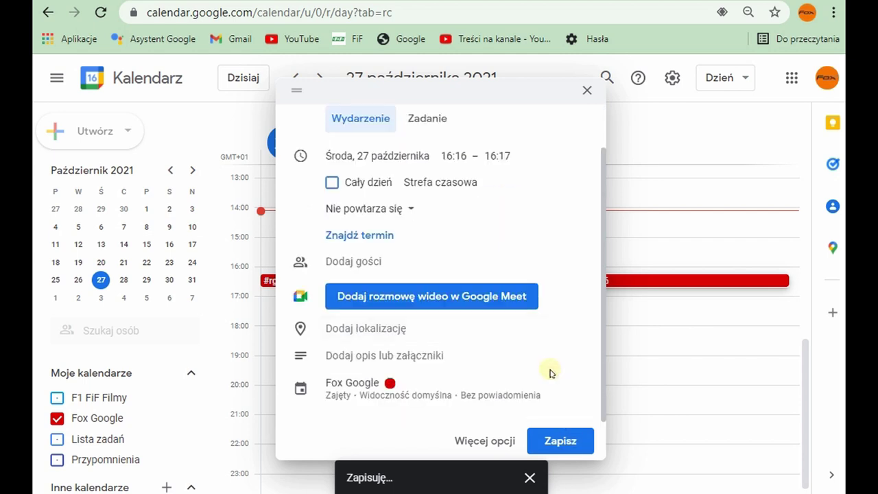
click(554, 447)
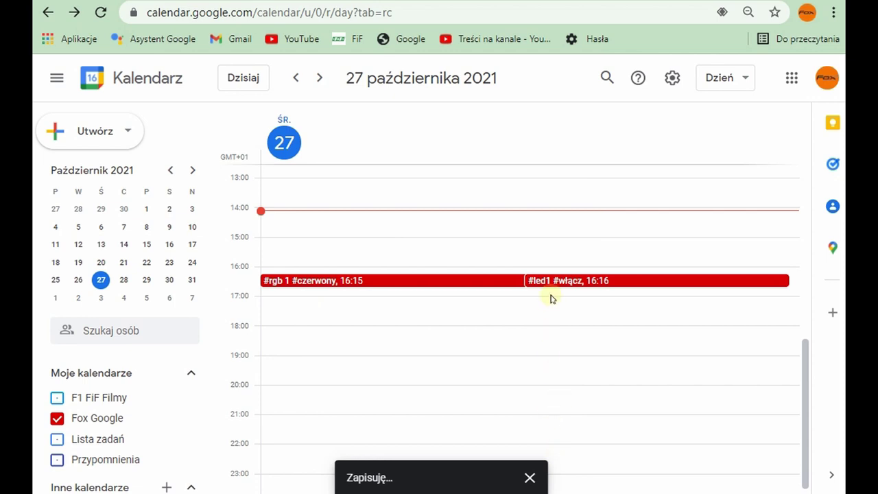
Create a third calendar event on 27 October titled "#led1 #fioletowy".
click(88, 132)
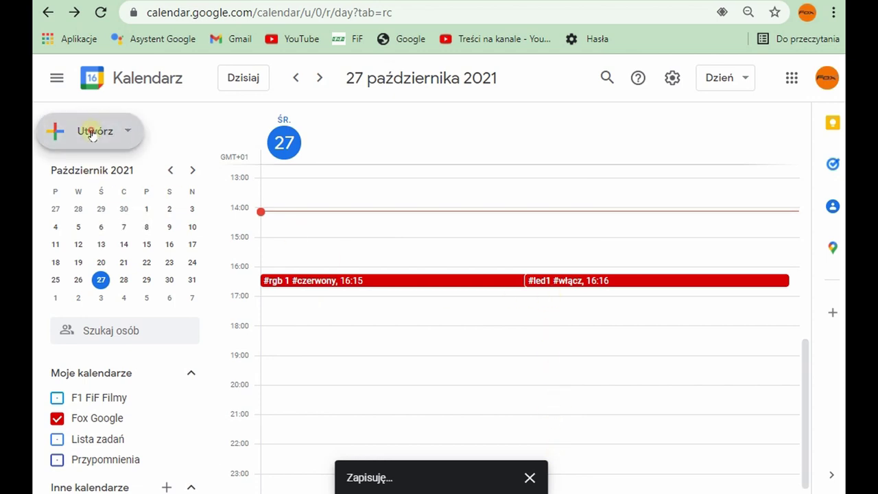
click(89, 172)
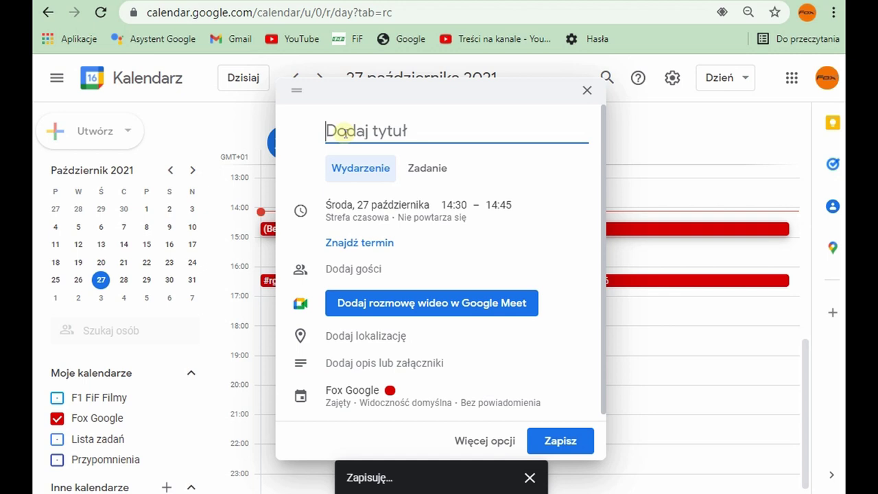
text(#)
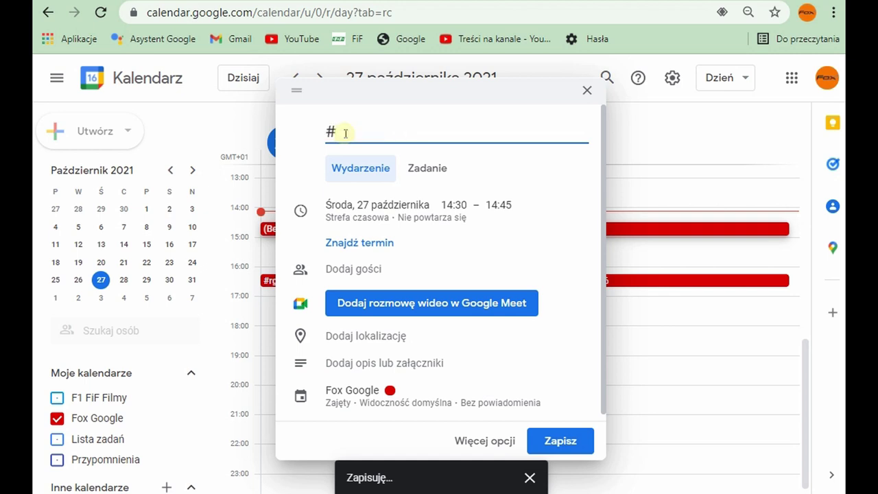
text(lęd)
text(1)
text( #)
text(fiole)
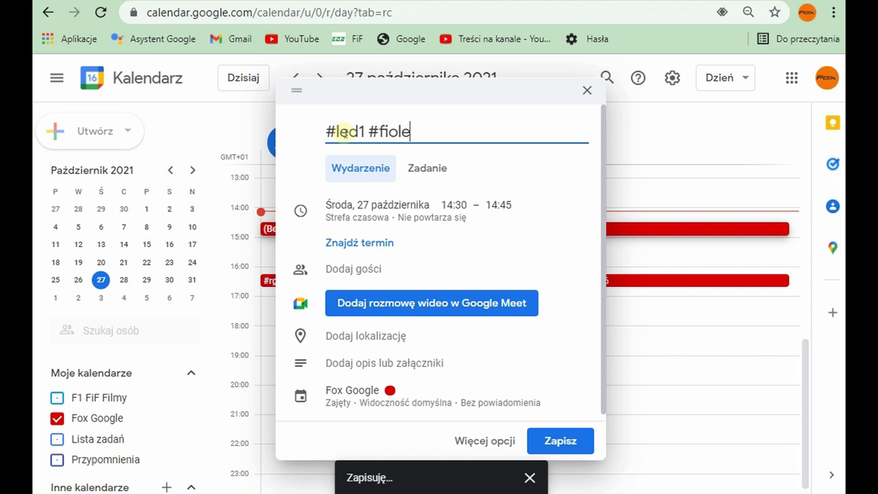
text(towy)
Set the "#led1 #fioletowy" event's time to 16:17–16:18 and save it in the Fox Google calendar.
click(452, 205)
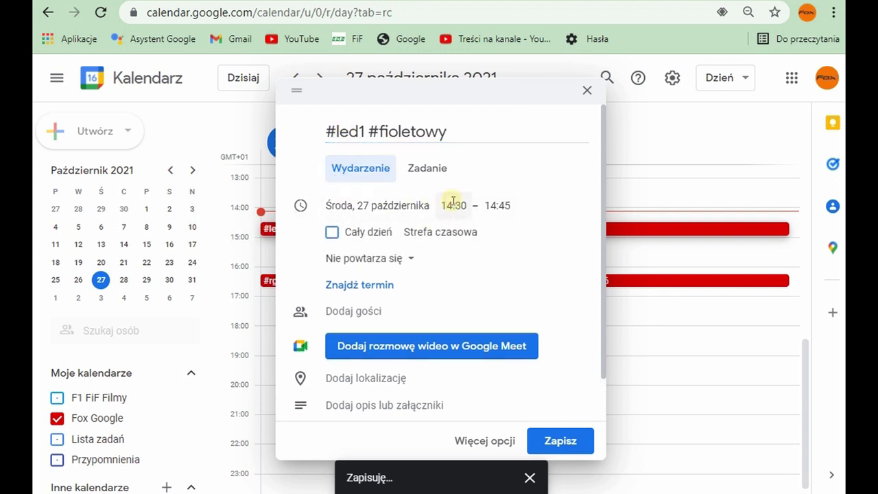
text(16)
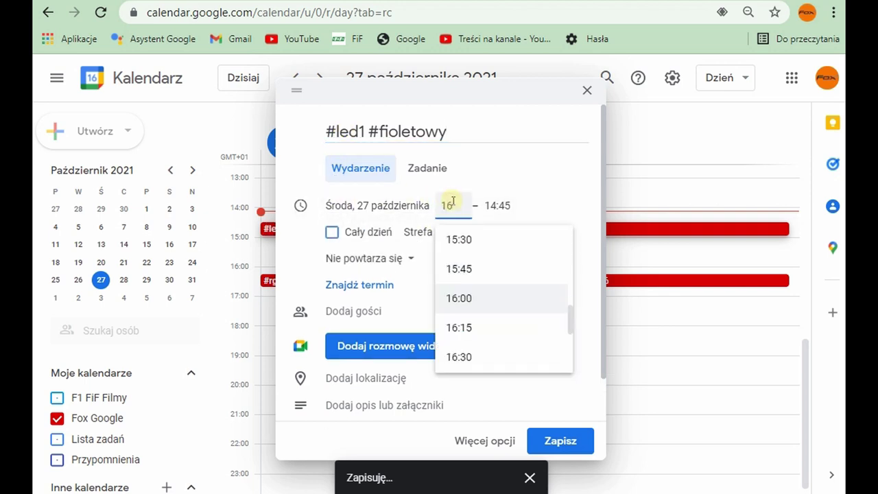
text(:17)
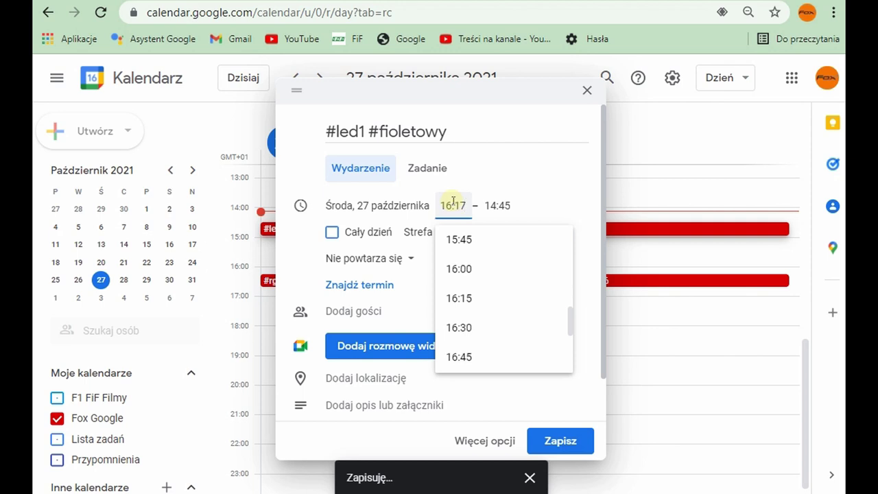
key(Tab)
text(16)
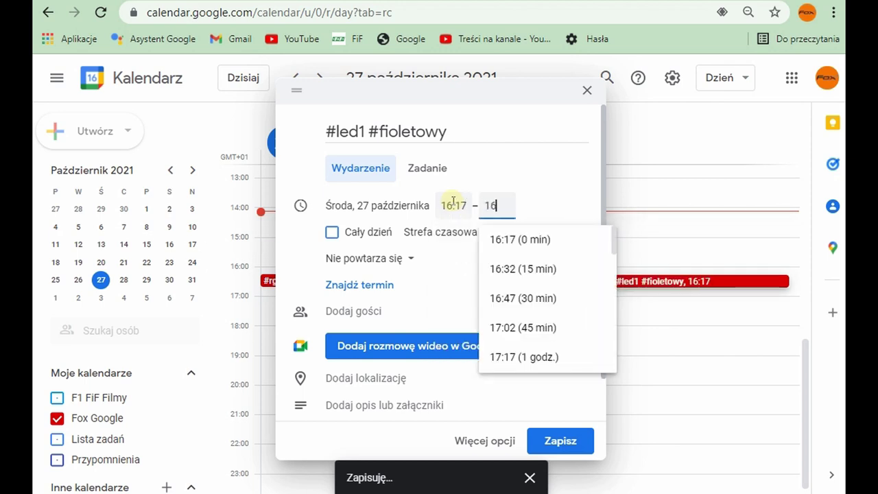
text(:18)
click(504, 178)
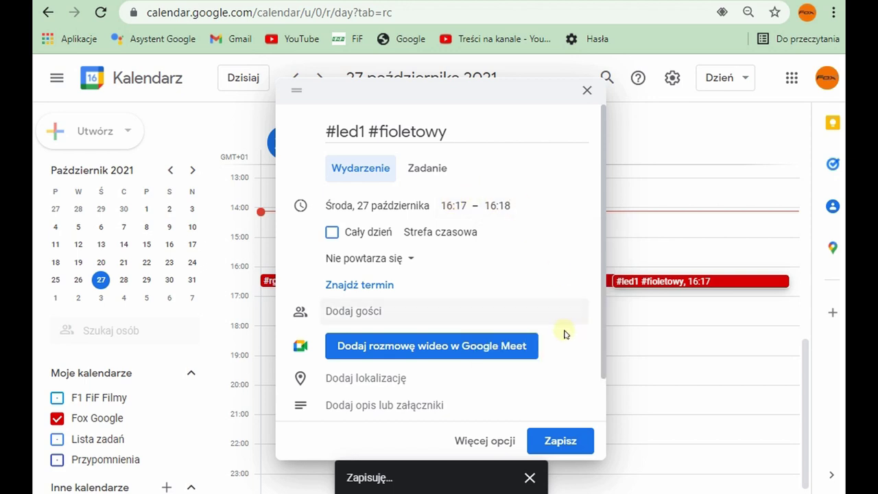
scroll(565, 333, down, 2)
click(559, 441)
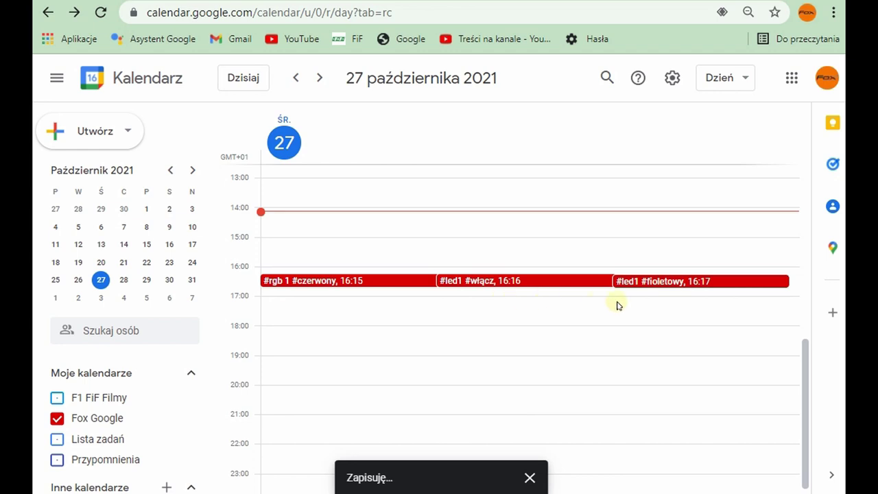
Switch the calendar to the Harmonogram view to review the scheduled events.
click(740, 80)
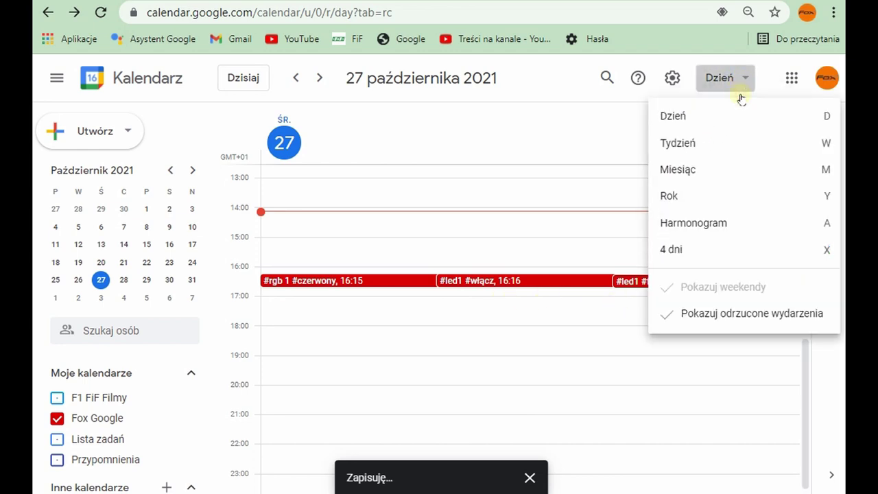
click(697, 224)
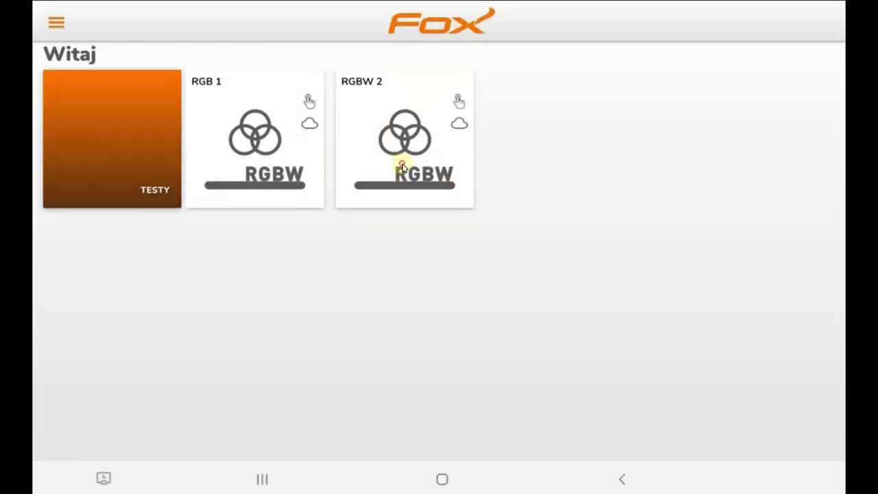
In the Fox app, open the settings of the RGBW 2 device and expand its aliases and calendar tags.
click(403, 177)
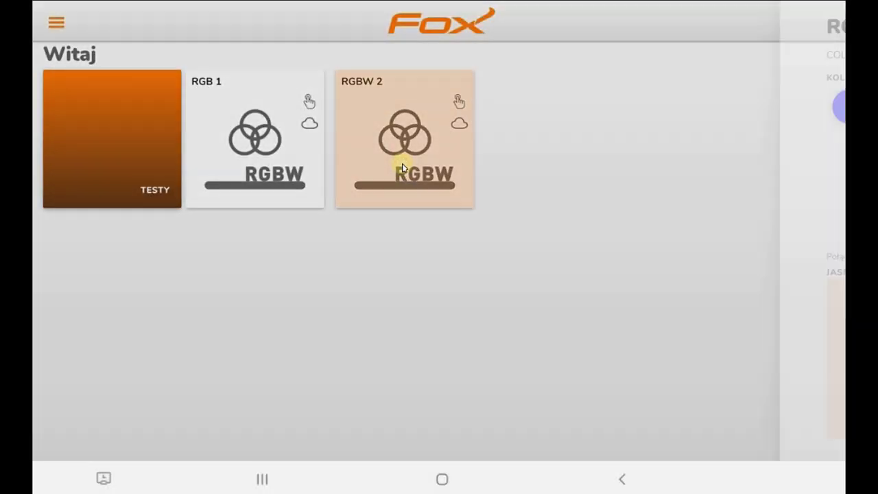
click(788, 26)
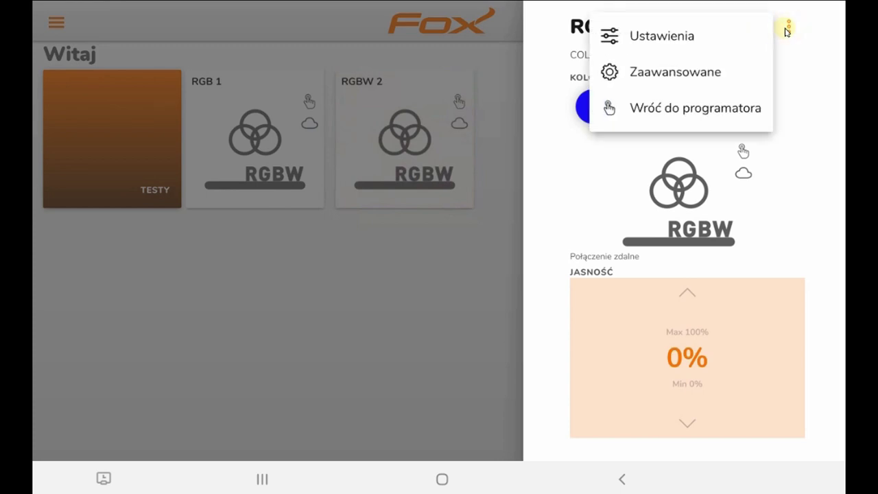
click(696, 35)
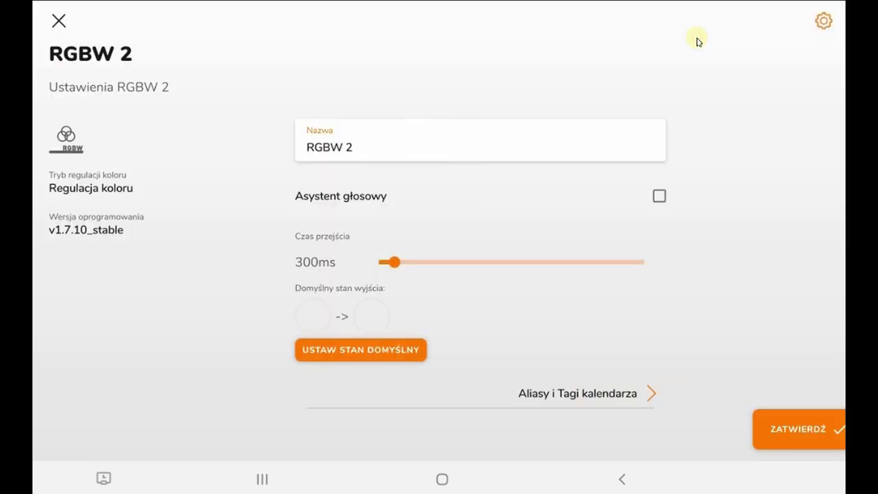
click(652, 394)
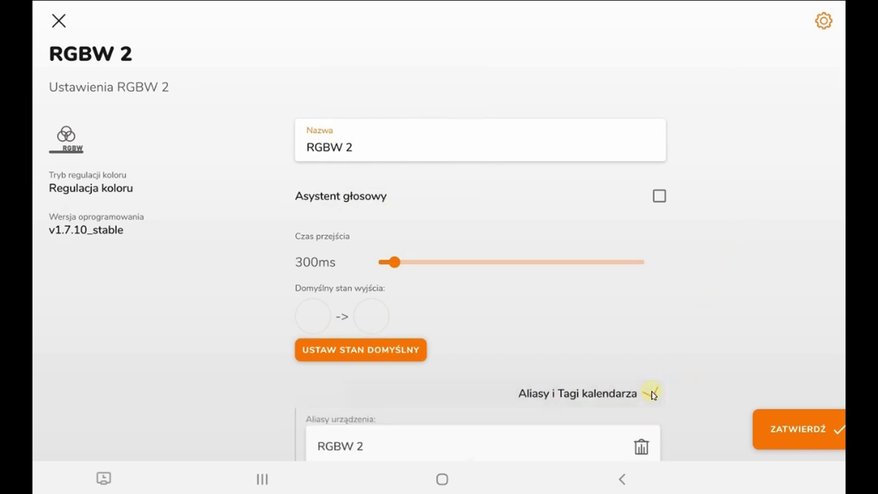
scroll(736, 262, down, 5)
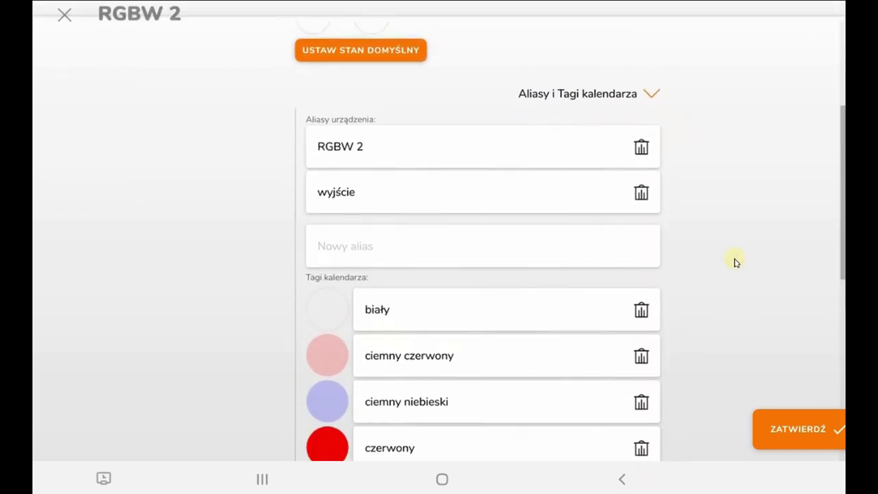
scroll(736, 262, up, 1)
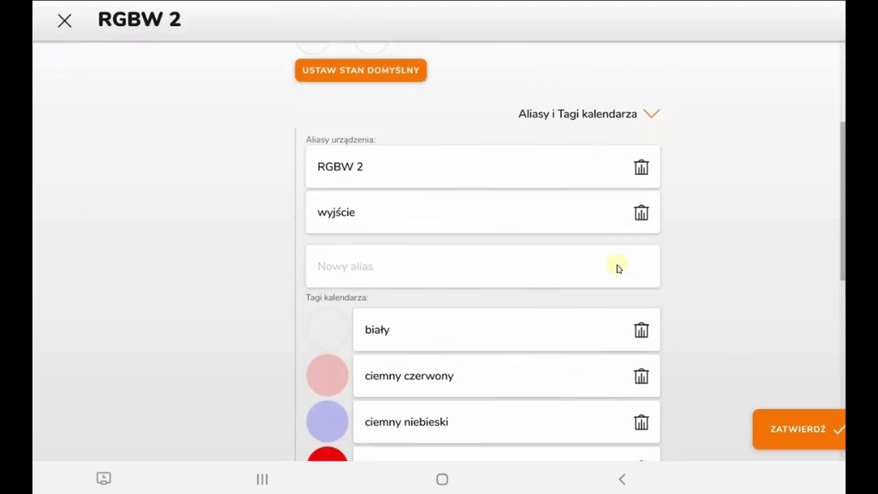
Add the alias "Led2" to the RGBW 2 device.
click(575, 270)
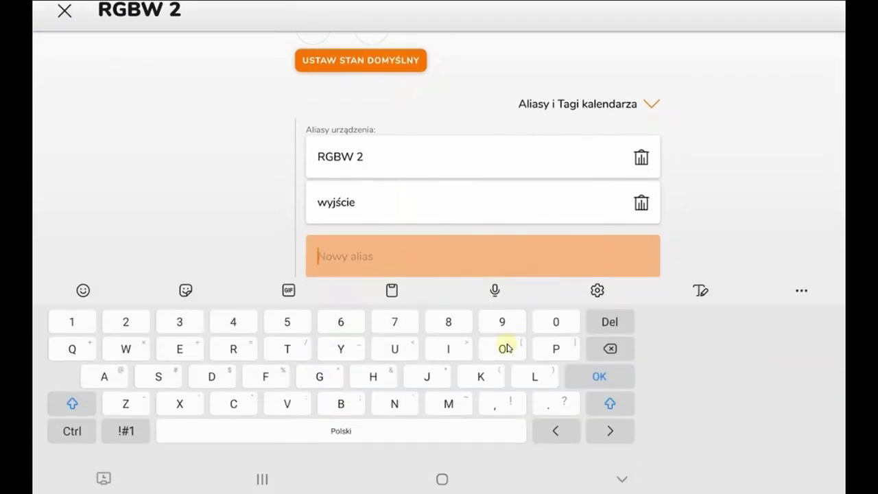
text(L)
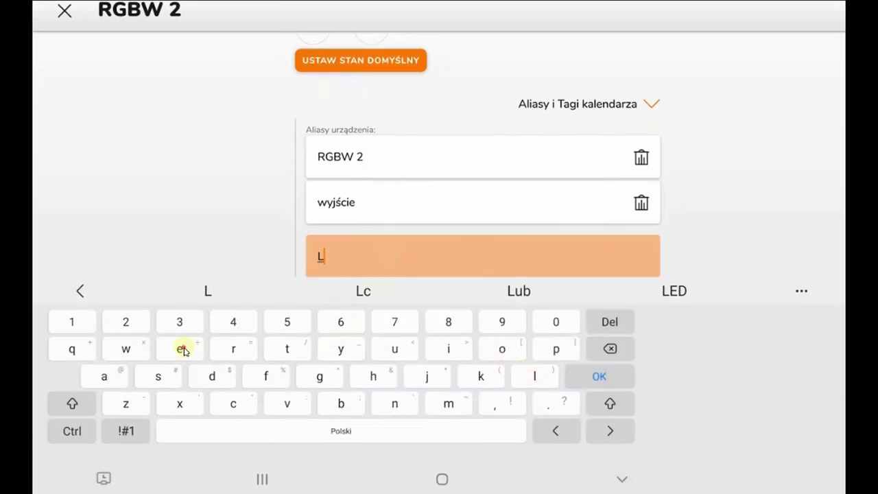
text(ed2)
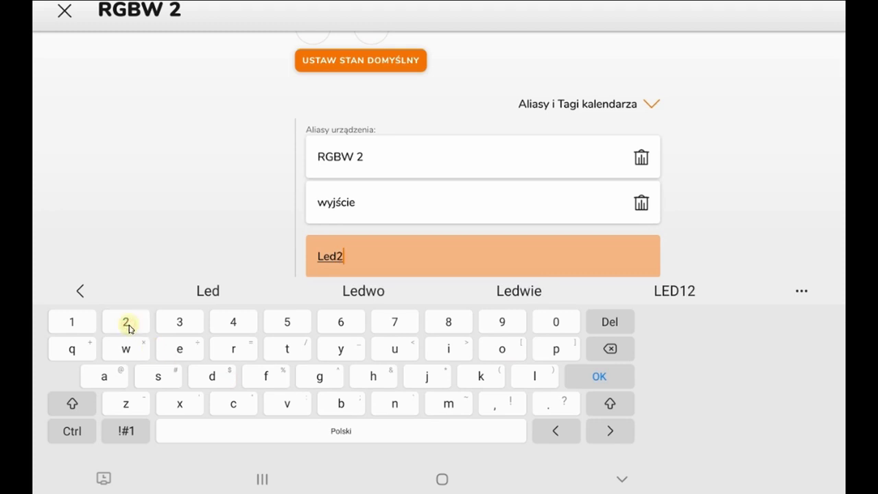
click(602, 376)
click(601, 377)
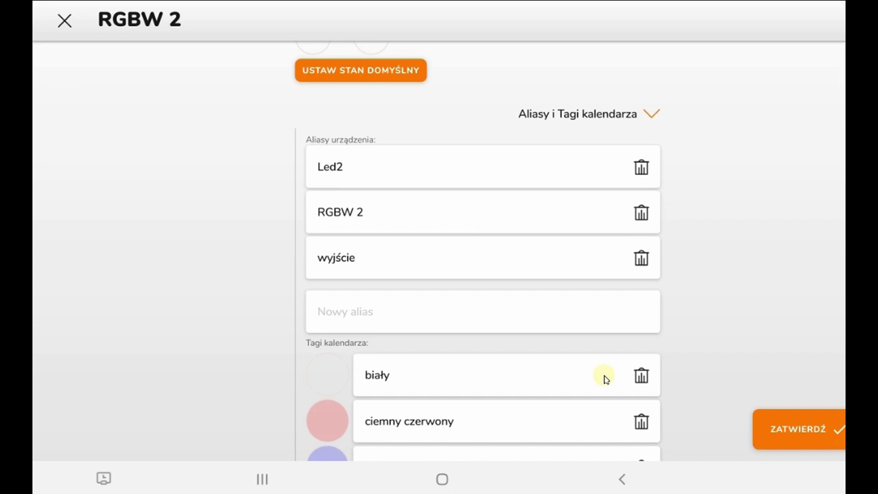
Add a second new alias, "Ledy", to the RGBW 2 device.
click(534, 322)
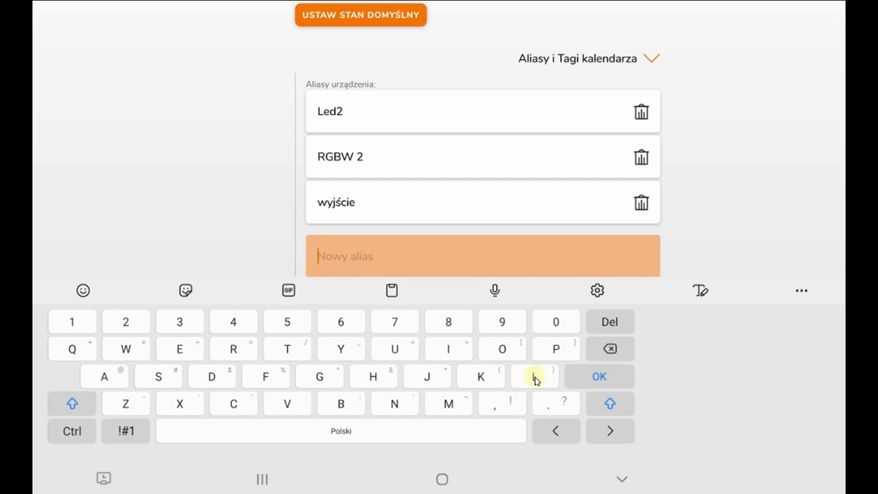
click(535, 376)
click(180, 351)
click(212, 376)
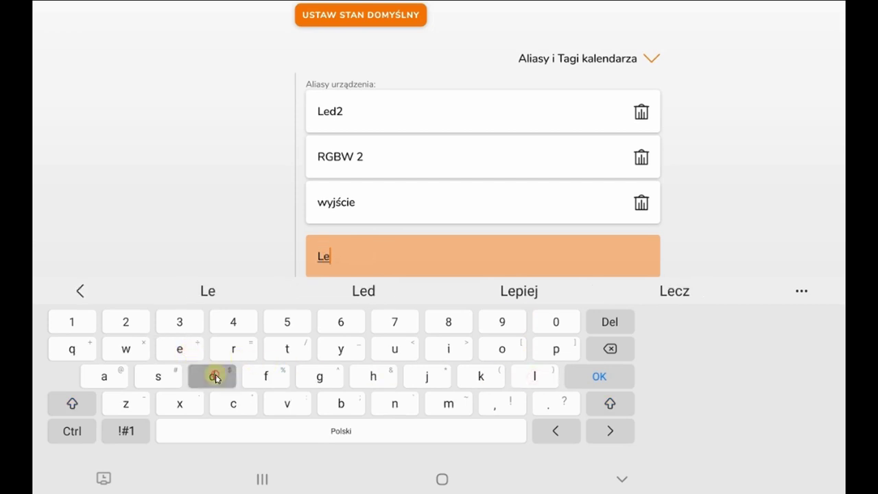
click(347, 353)
click(599, 378)
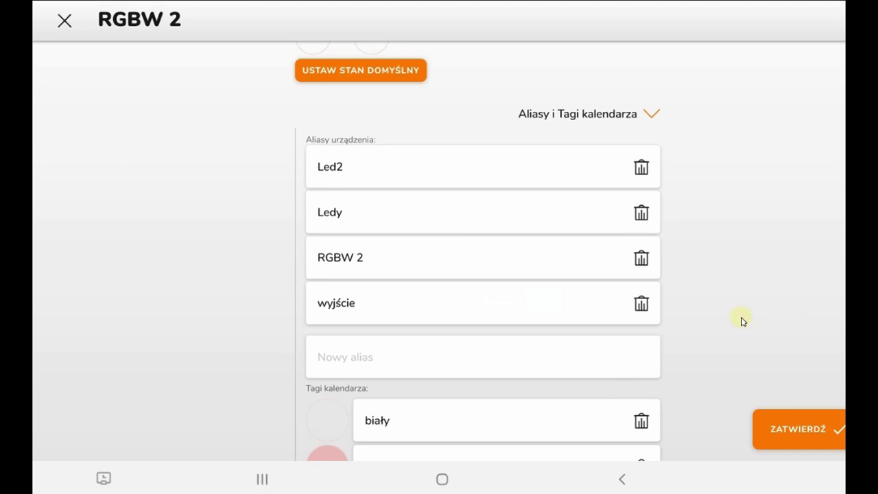
Add a new calendar tag named "Wspólny" to the RGBW 2 device.
scroll(741, 320, down, 5)
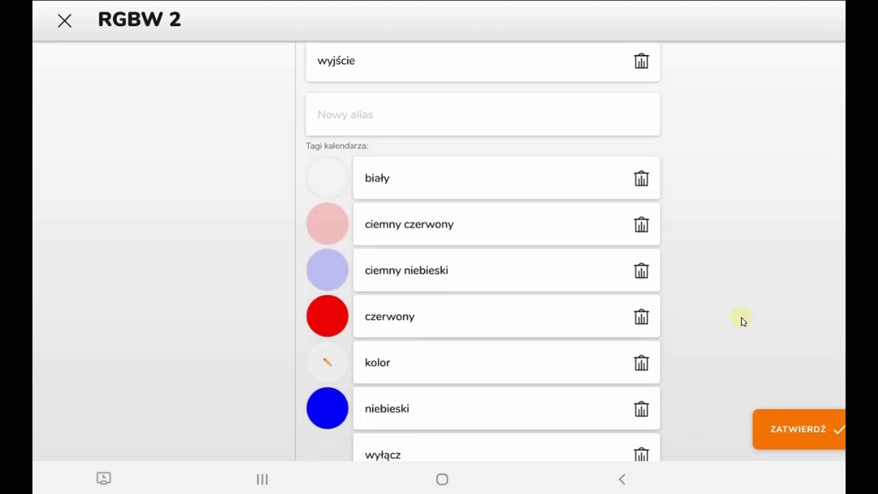
scroll(741, 320, down, 2)
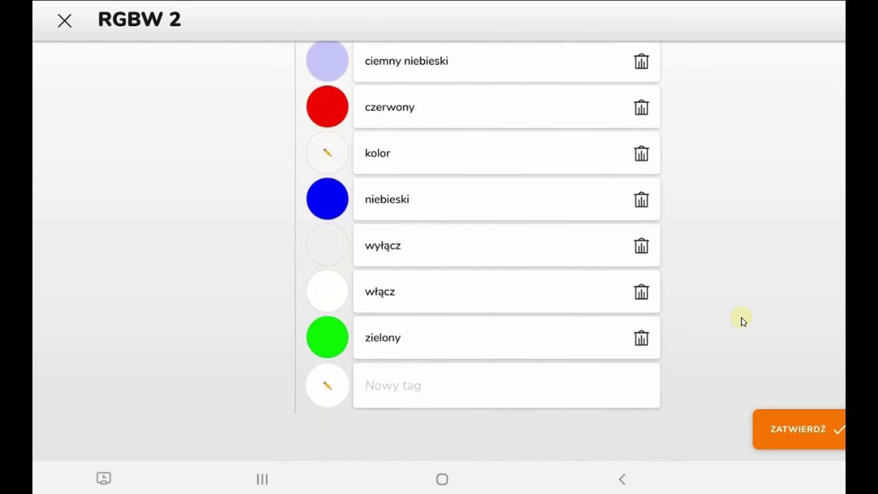
click(549, 399)
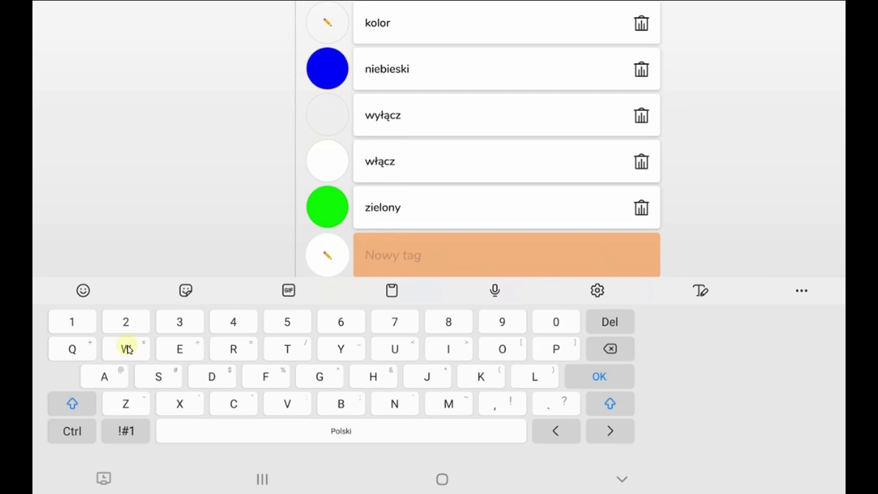
click(127, 350)
click(157, 377)
click(556, 352)
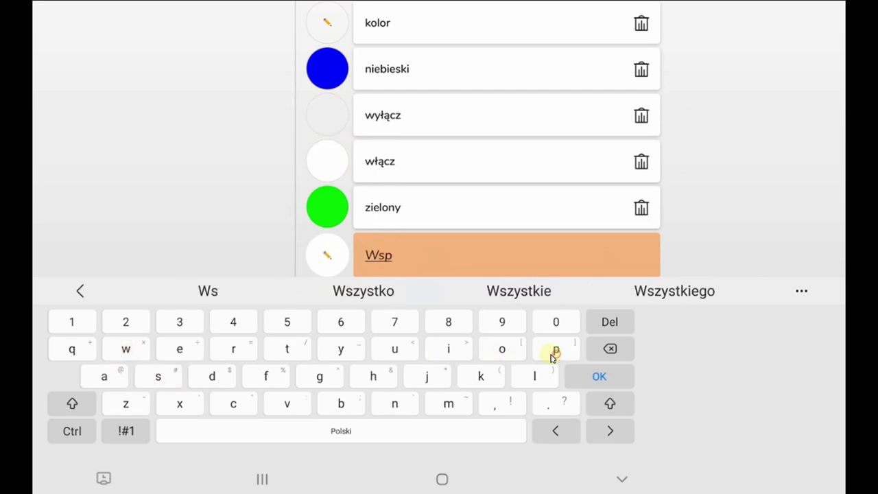
drag(493, 351, 480, 327)
click(524, 375)
click(391, 402)
click(345, 358)
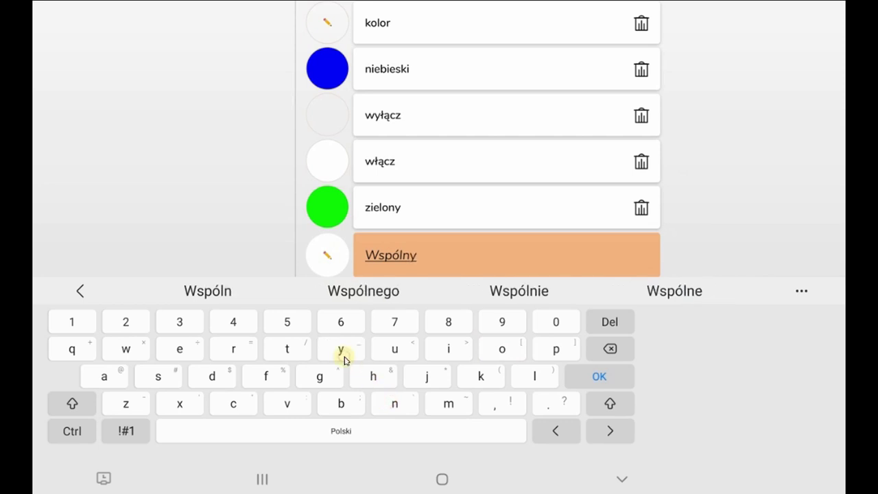
click(583, 376)
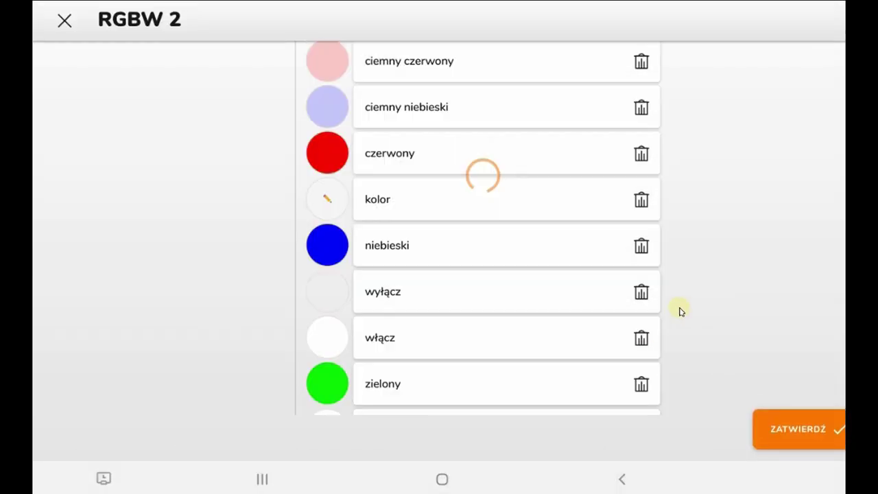
Assign a saturated blue colour to the "Wspólny" calendar tag and save it.
scroll(680, 310, up, 5)
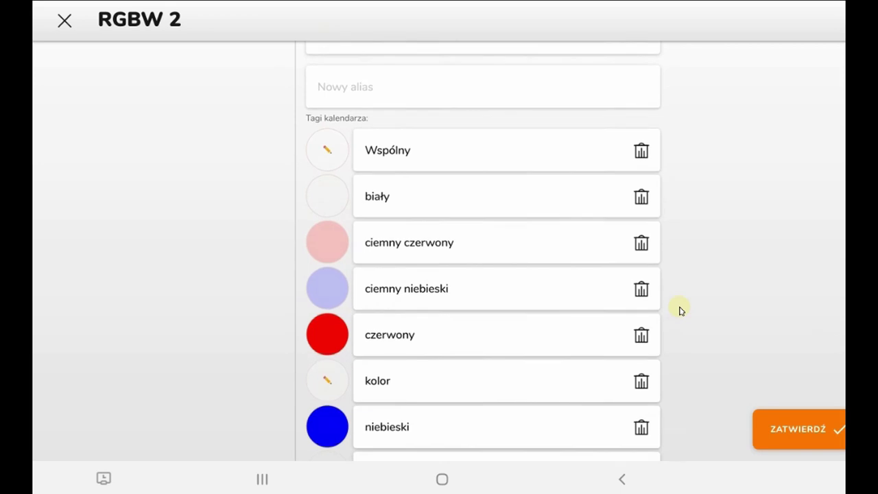
click(317, 163)
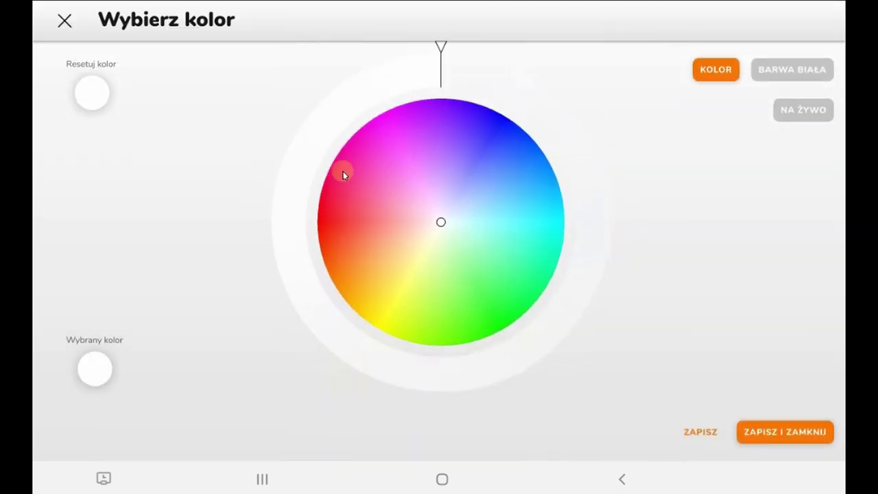
click(500, 119)
click(770, 431)
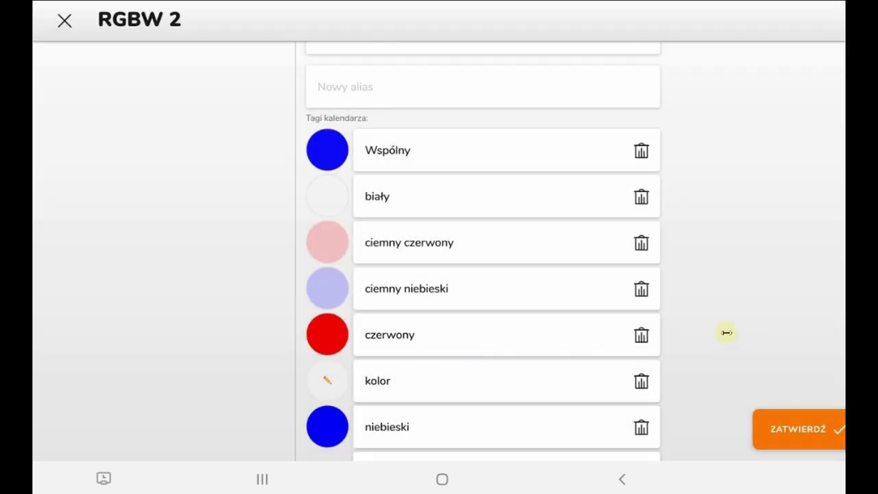
Add another new calendar tag named "Fioletowy" to the RGBW 2 device.
scroll(727, 333, down, 5)
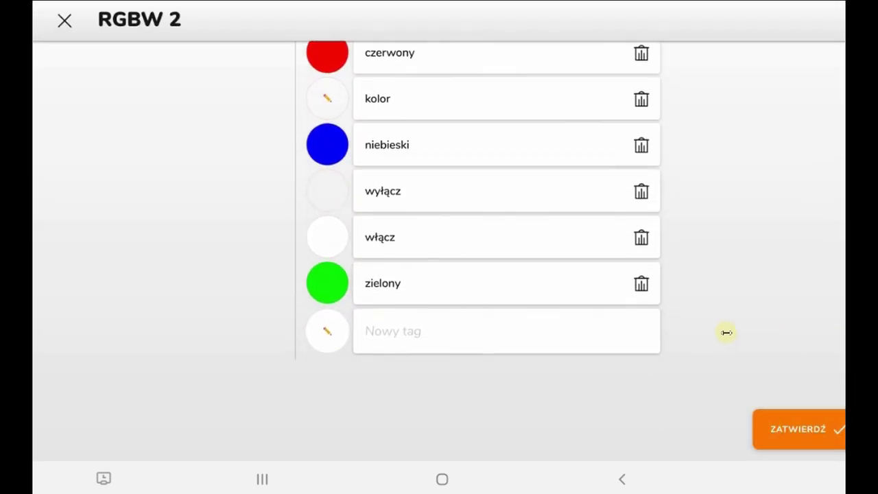
click(580, 302)
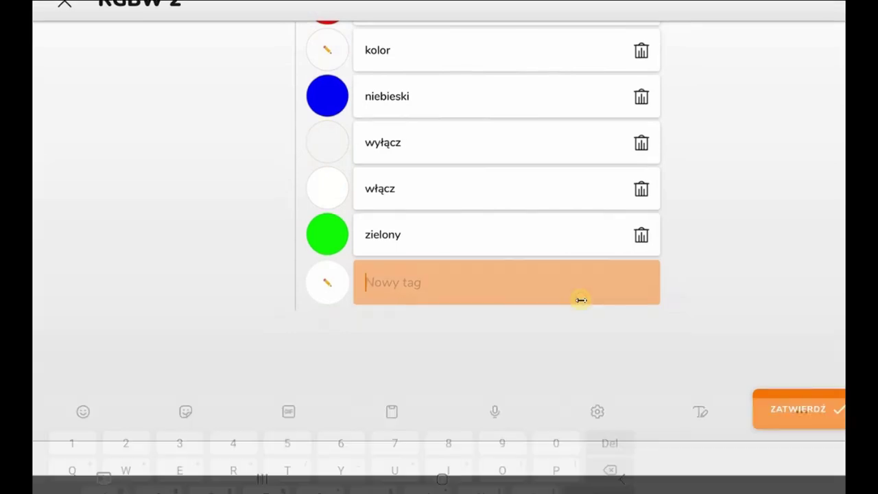
click(264, 374)
click(448, 349)
click(497, 349)
click(532, 374)
click(184, 348)
click(297, 352)
click(491, 348)
click(130, 349)
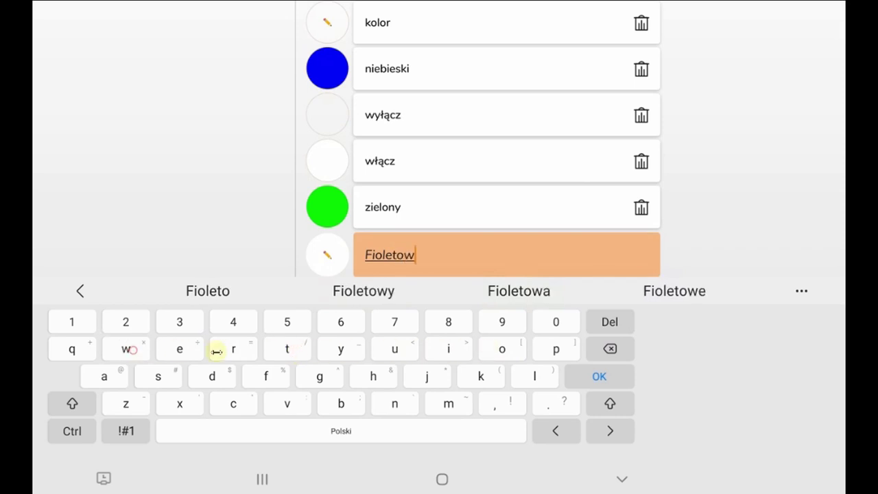
click(330, 352)
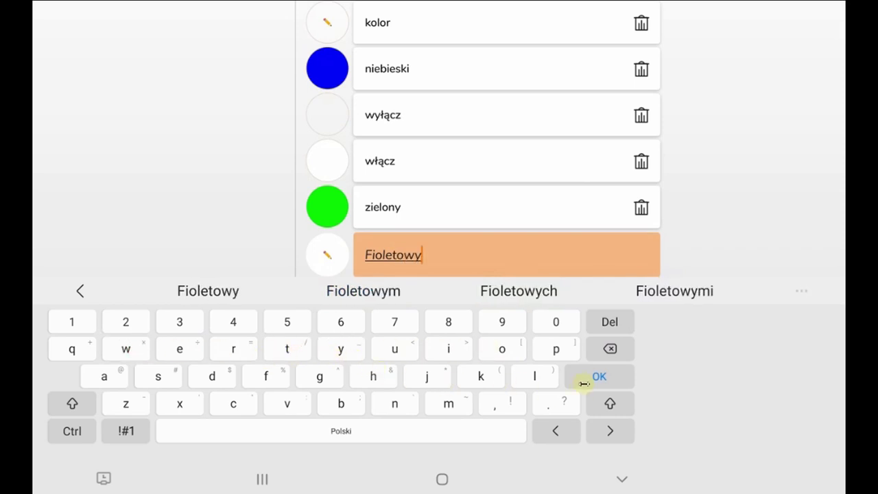
click(587, 382)
Assign a purple colour to the "Fioletowy" calendar tag and save it.
scroll(690, 287, up, 4)
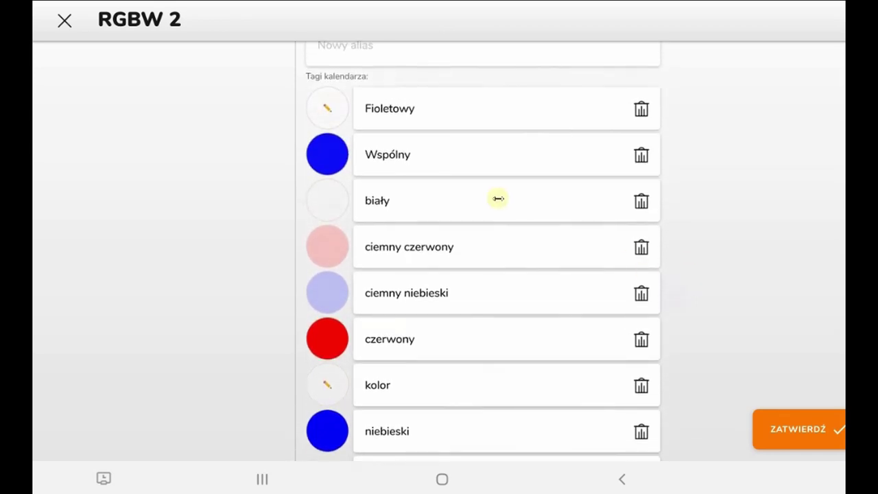
click(328, 109)
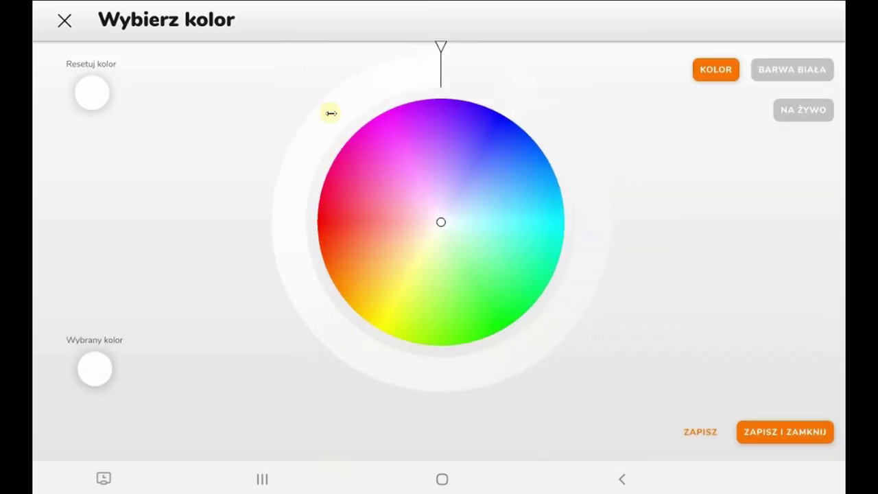
click(424, 110)
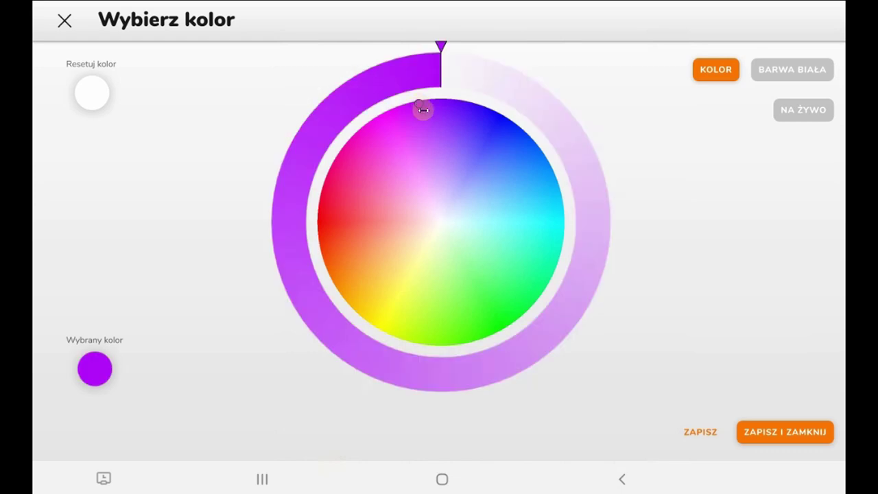
click(796, 431)
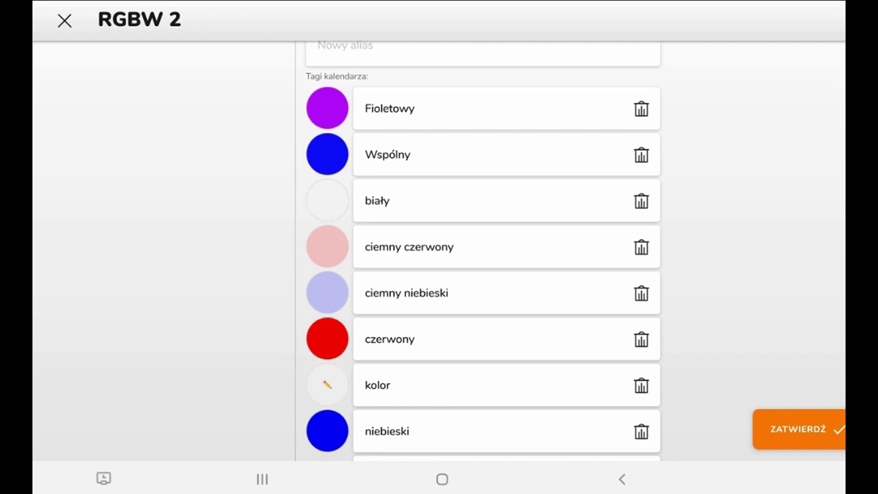
Change the colour of the existing "włącz" calendar tag to green and save it.
scroll(775, 363, down, 5)
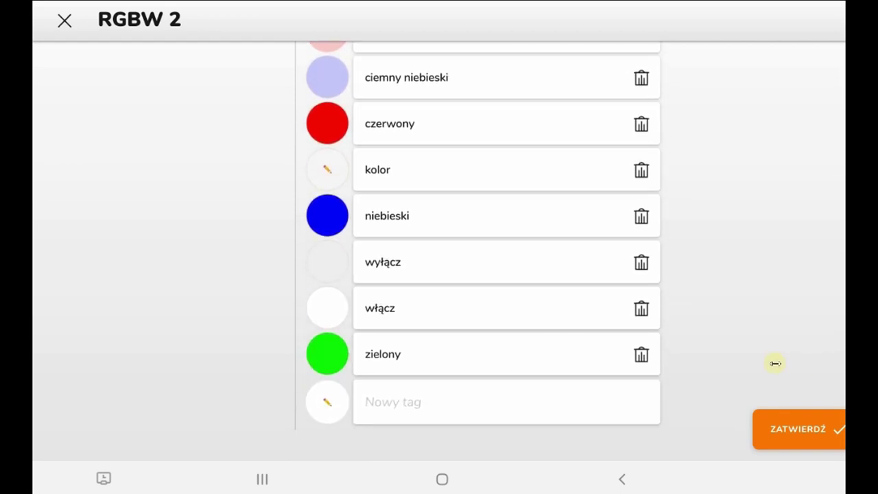
click(320, 308)
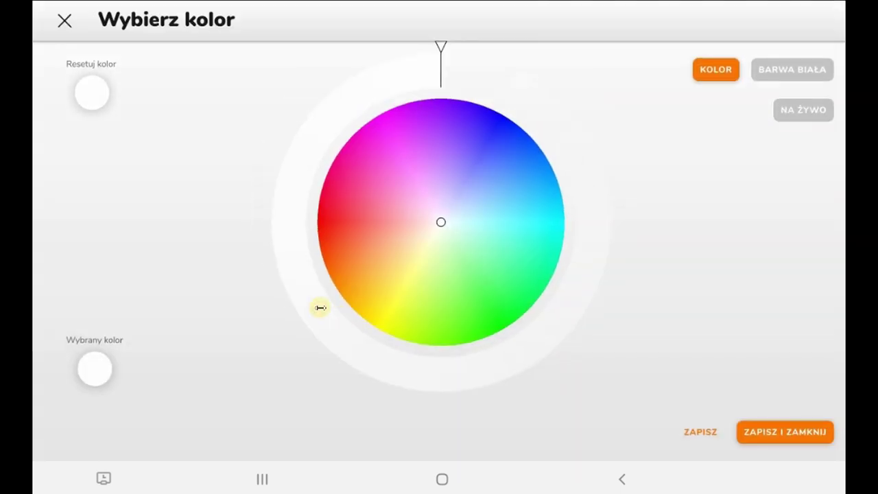
click(506, 320)
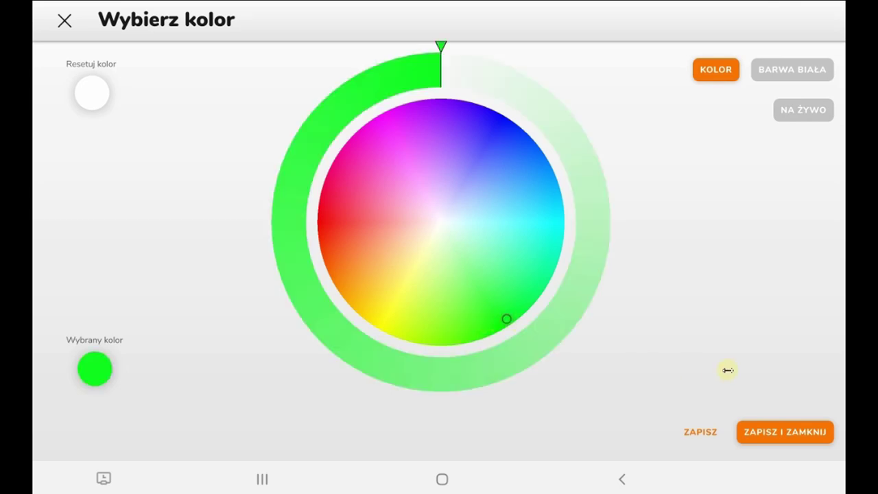
click(793, 432)
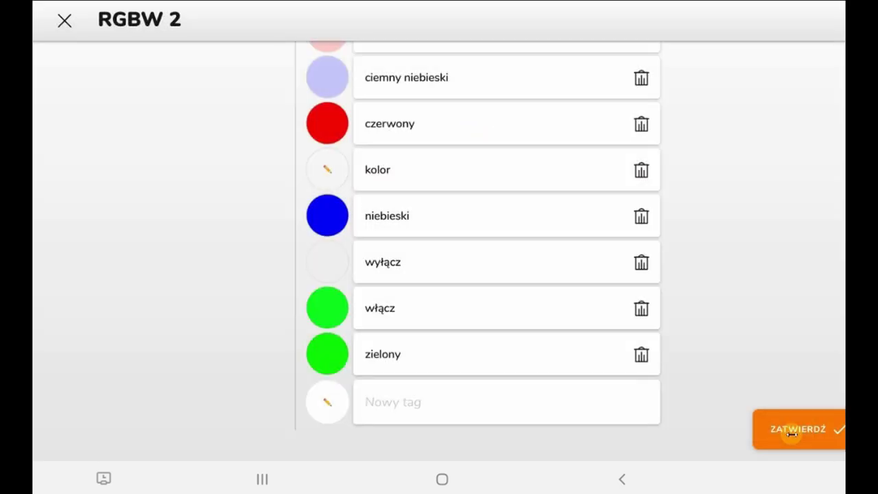
Confirm the RGBW 2 device settings and return to the device overview.
click(792, 432)
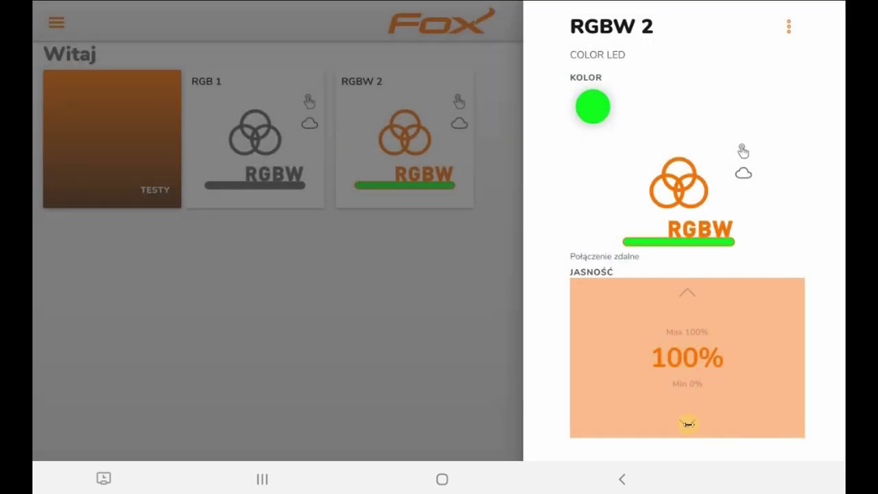
click(443, 284)
click(409, 144)
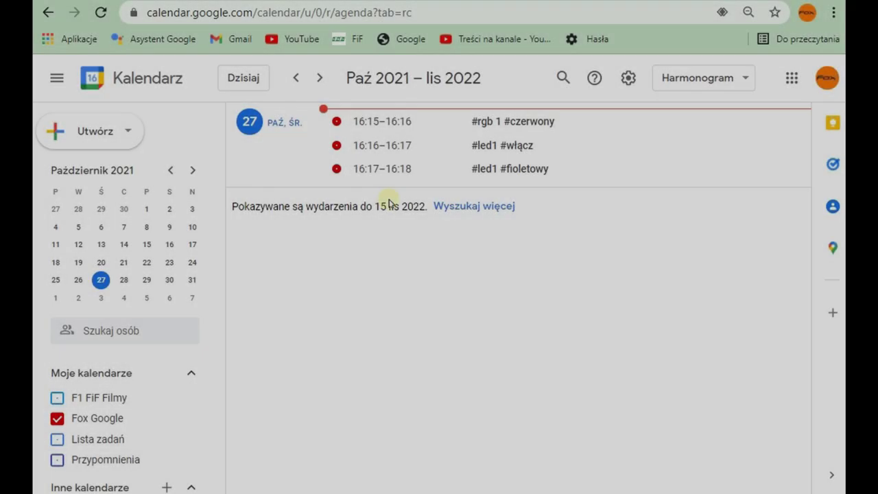
In Google Calendar, create a new event titled "#led2 #fioletowy".
click(128, 133)
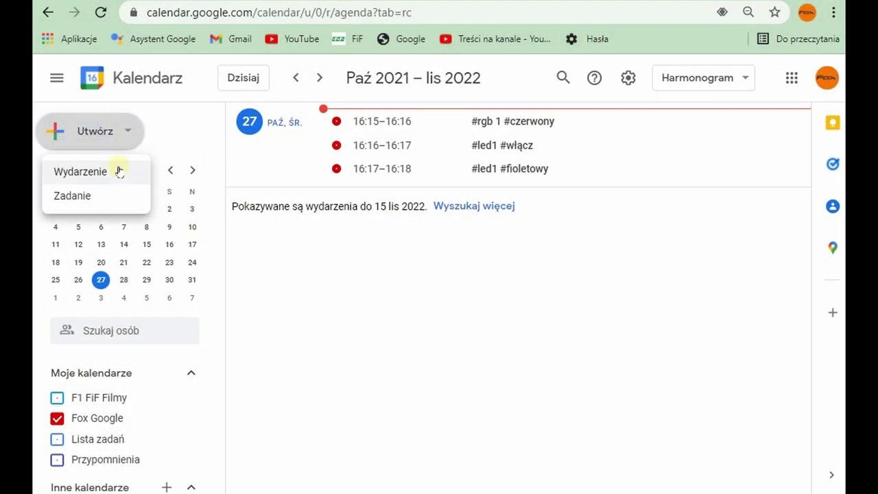
click(117, 172)
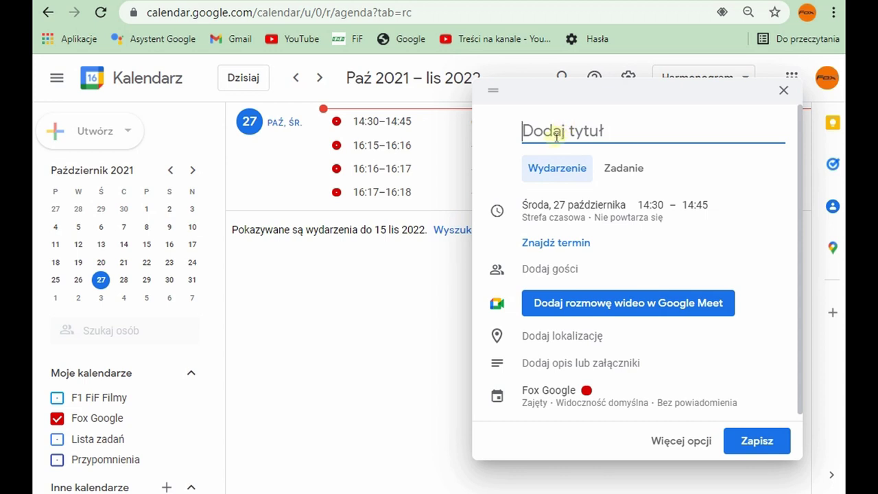
text(#)
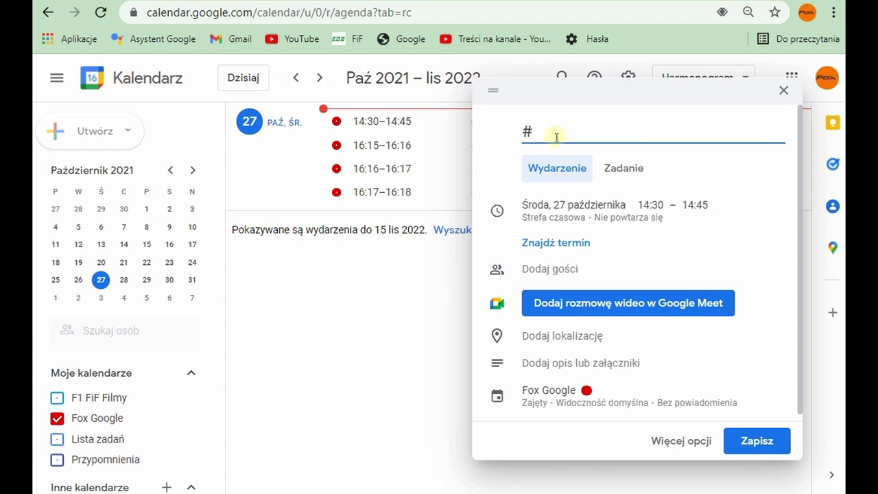
text(led2 #fioletowy)
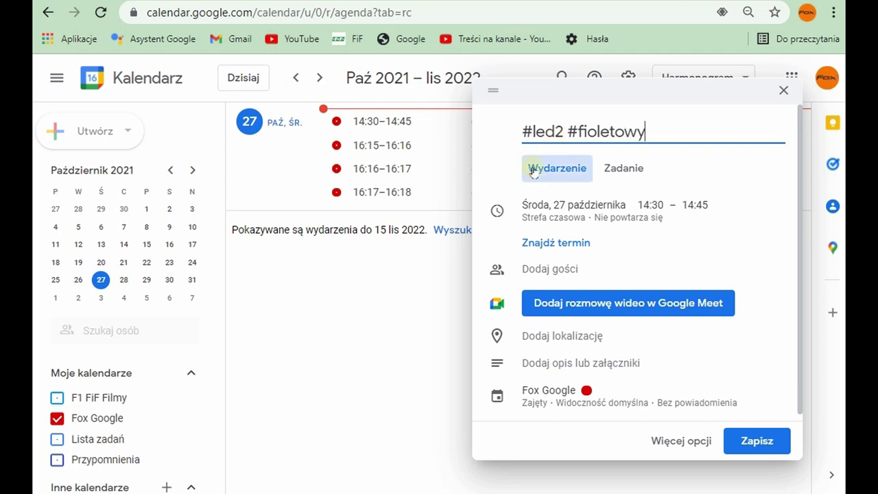
Set the "#led2 #fioletowy" event to run from 16:15 to 16:16 and save it.
click(645, 205)
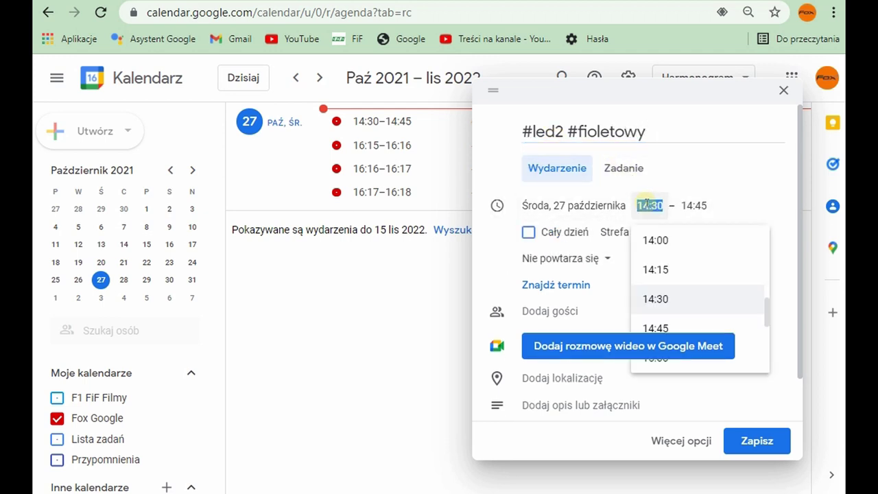
text(16)
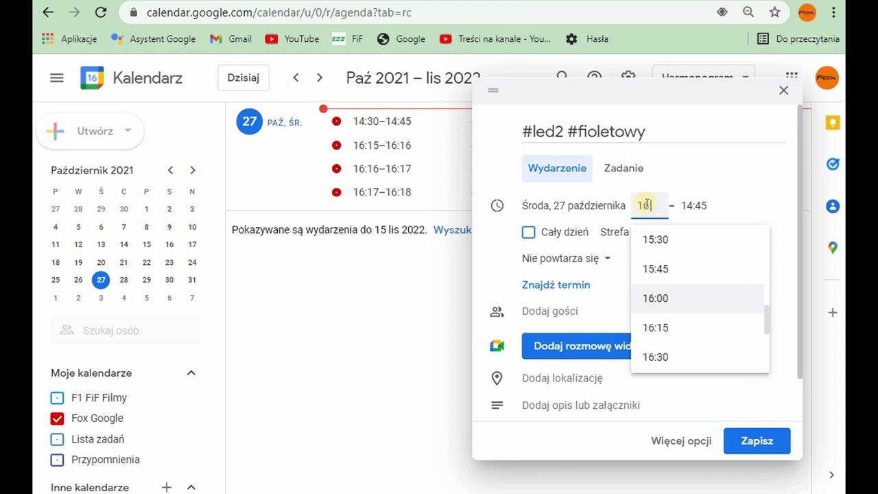
text(:15)
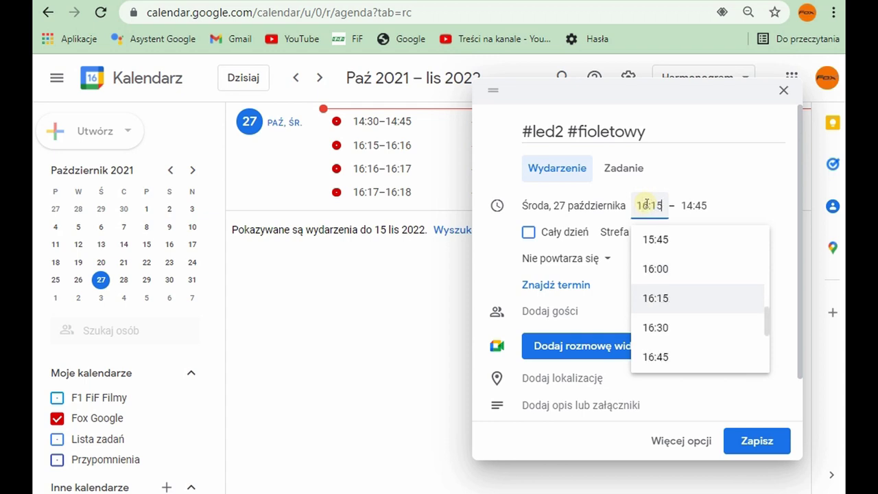
key(Tab)
text(16)
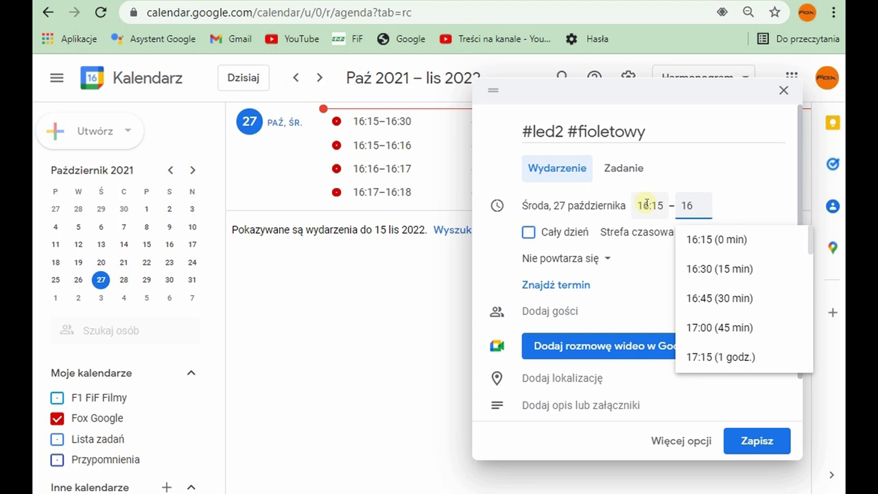
text(:16)
click(690, 177)
scroll(697, 233, down, 1)
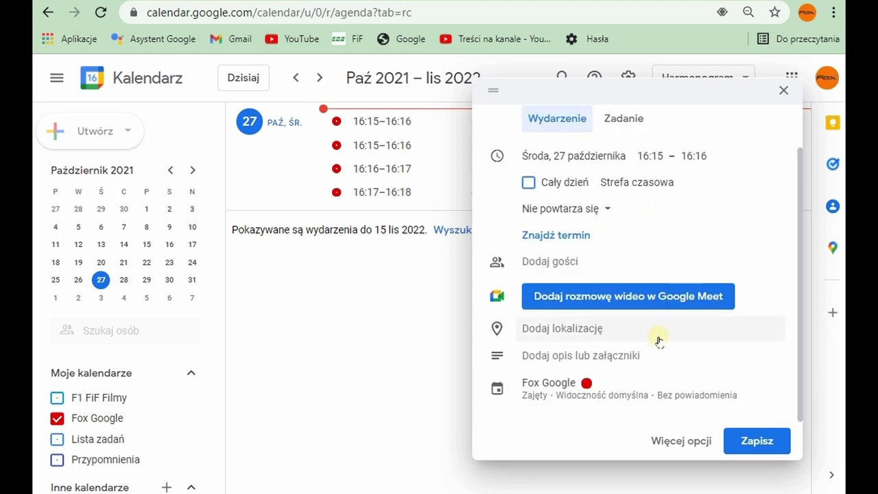
click(743, 441)
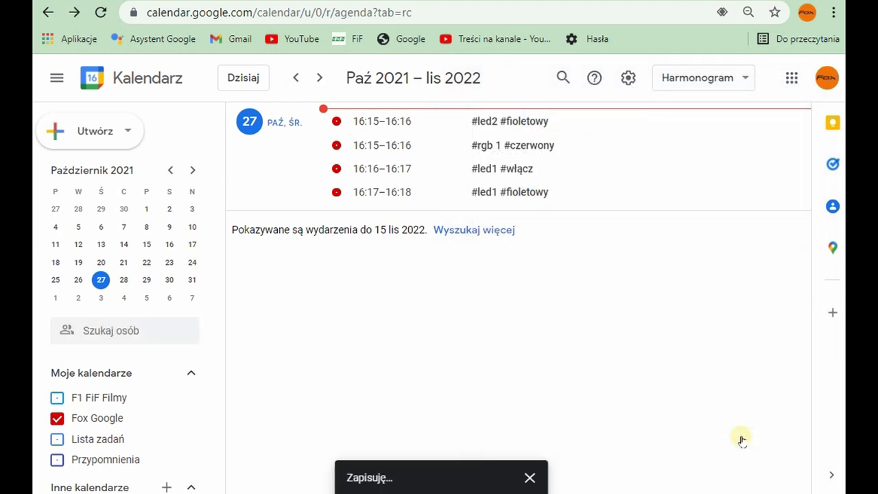
Create another calendar event titled "#led2 #niebieski".
click(122, 140)
click(130, 174)
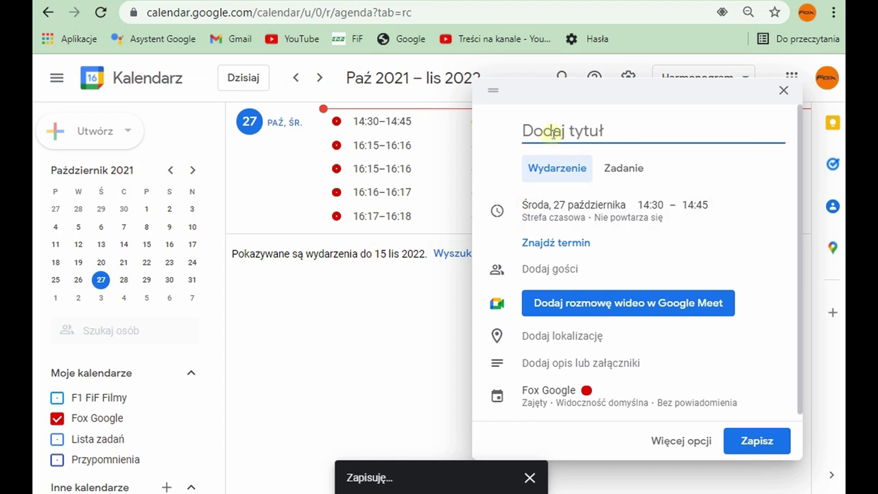
text(#)
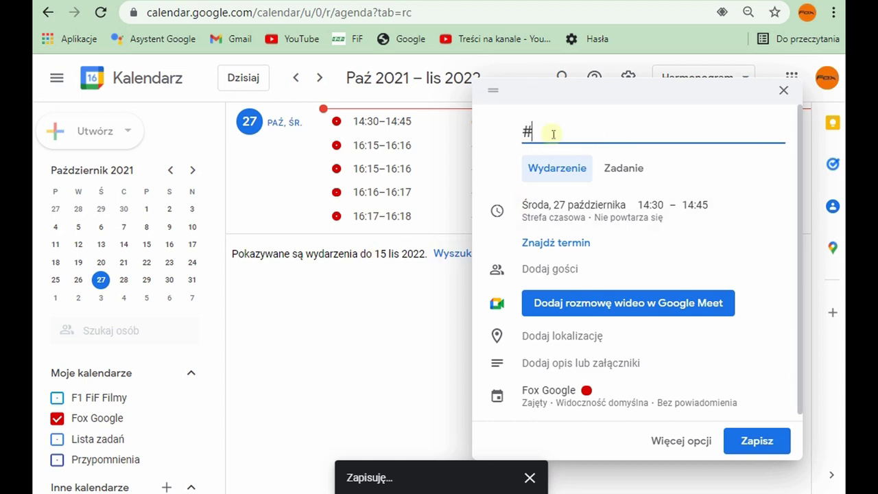
text(lec2)
text( #)
text(ni)
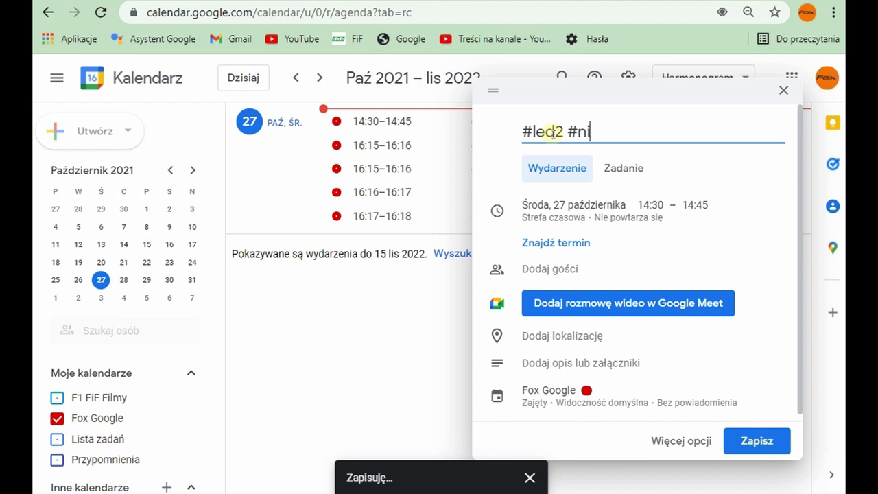
text(ebieski)
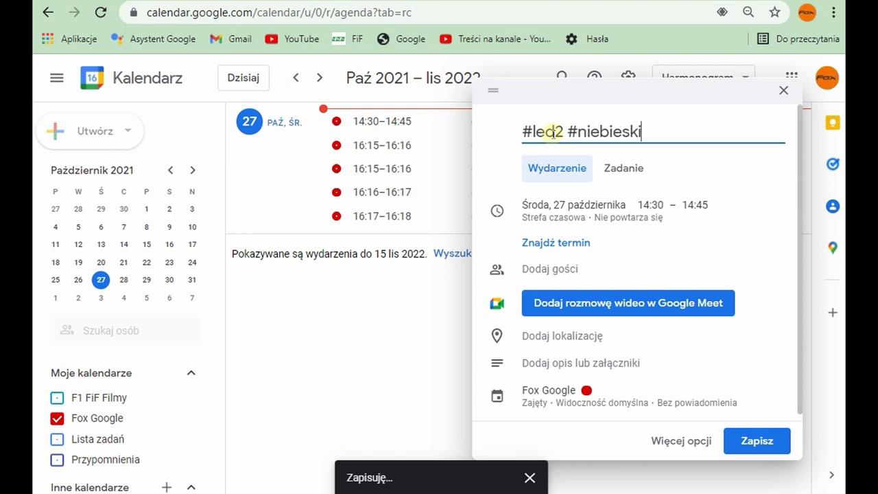
Set the "#led2 #niebieski" event to run from 16:16 to 16:17 and save it.
click(652, 205)
text(16:18)
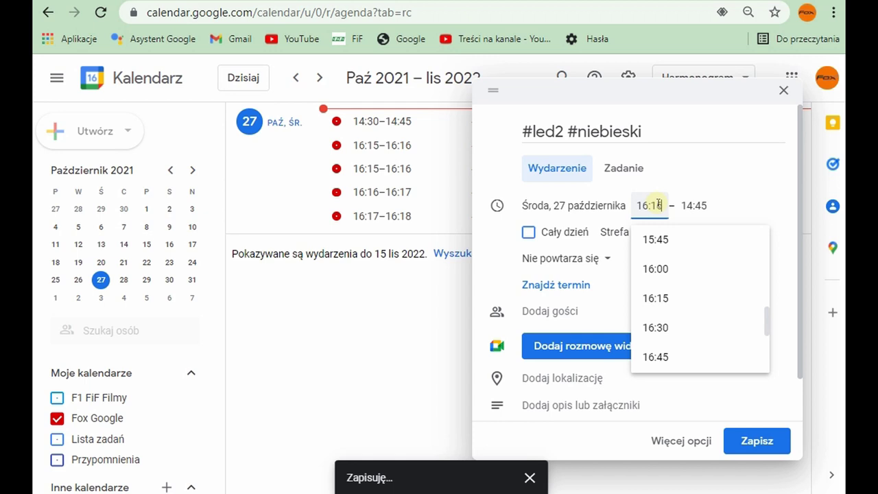
key(Tab)
text(16)
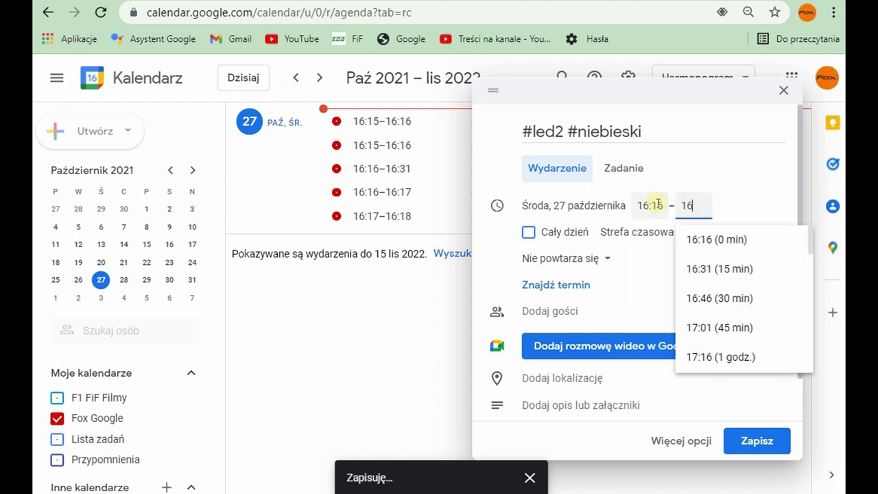
text(:17)
click(748, 442)
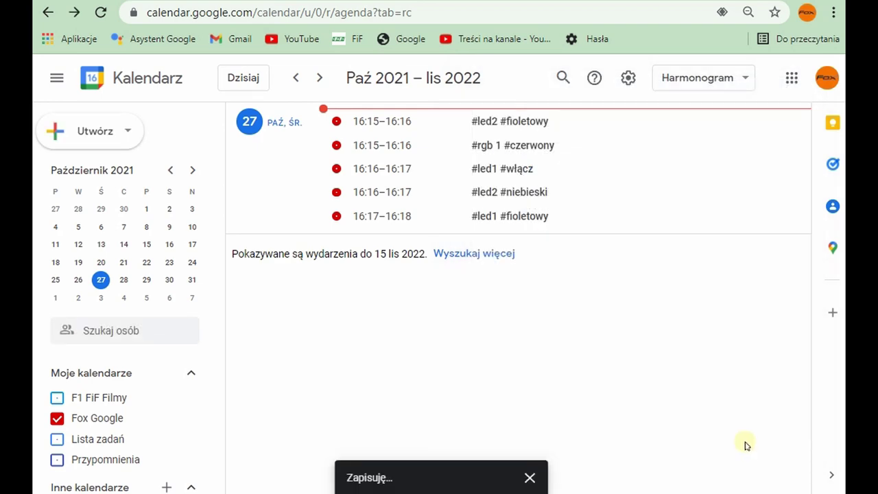
Create a new calendar event titled "#rgbw2 #włącz".
click(127, 132)
click(114, 174)
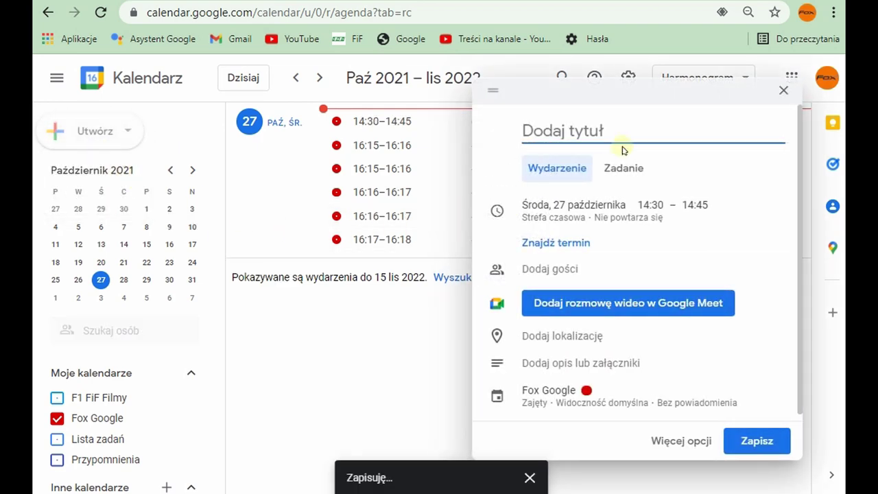
text(#)
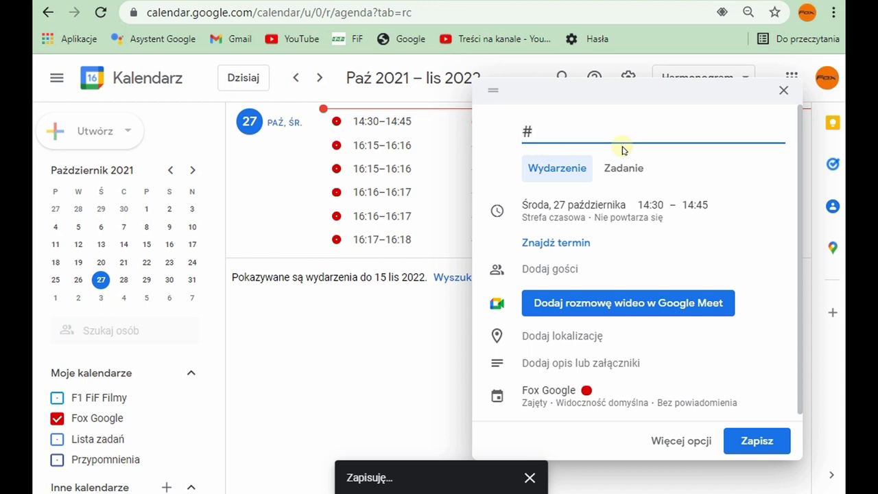
text(rgbw)
text(2 #w)
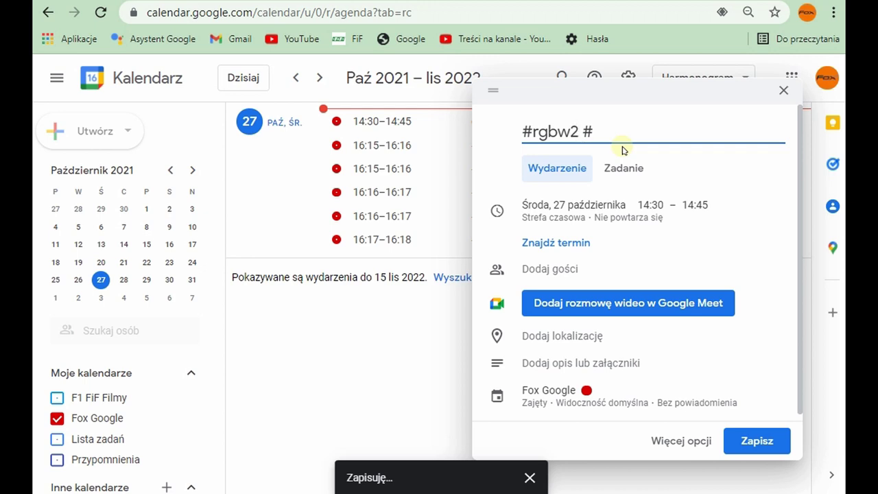
text(łącz)
Set the "#rgbw2 #włącz" event to run from 16:17 to 16:18 and save it.
click(650, 205)
click(650, 205)
text(16)
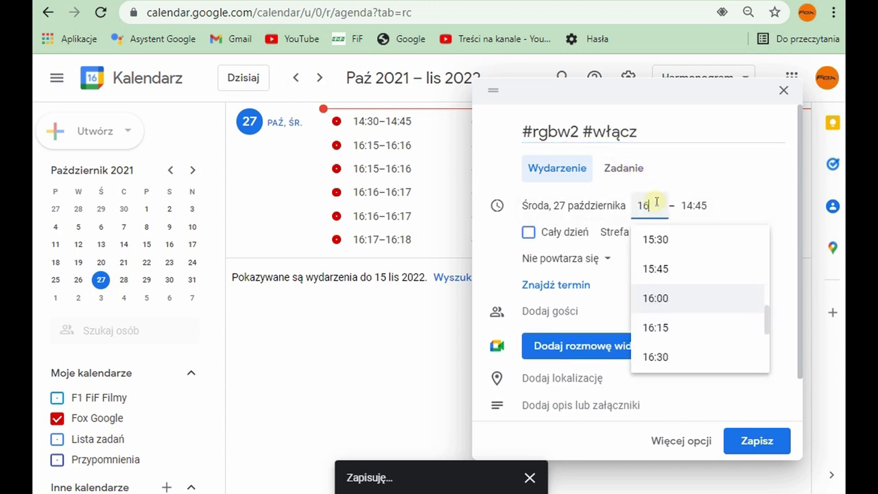
text(:17)
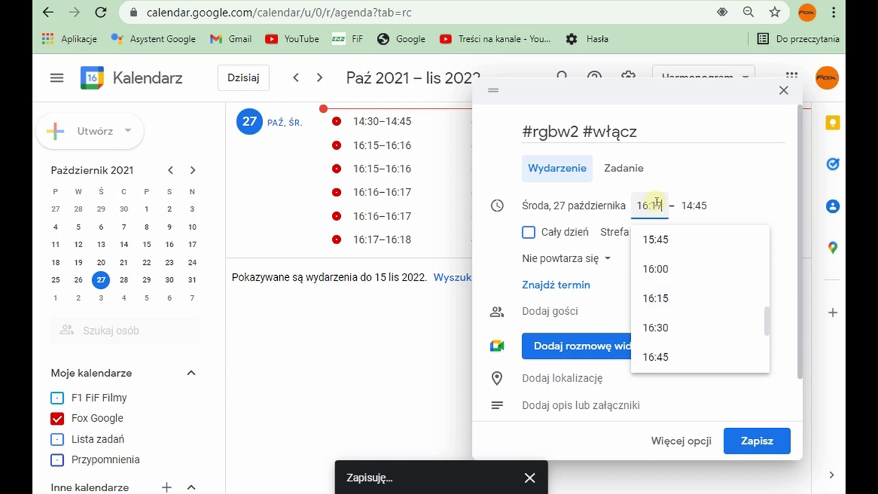
key(Tab)
text(16:18)
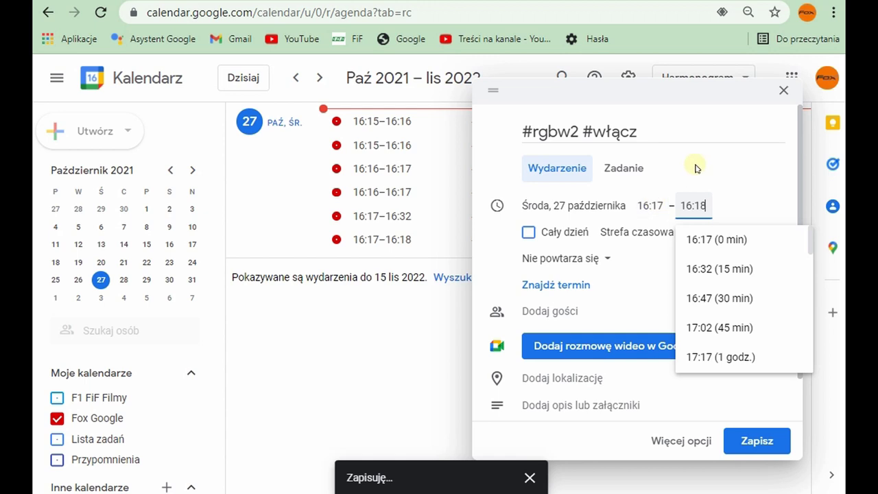
click(711, 177)
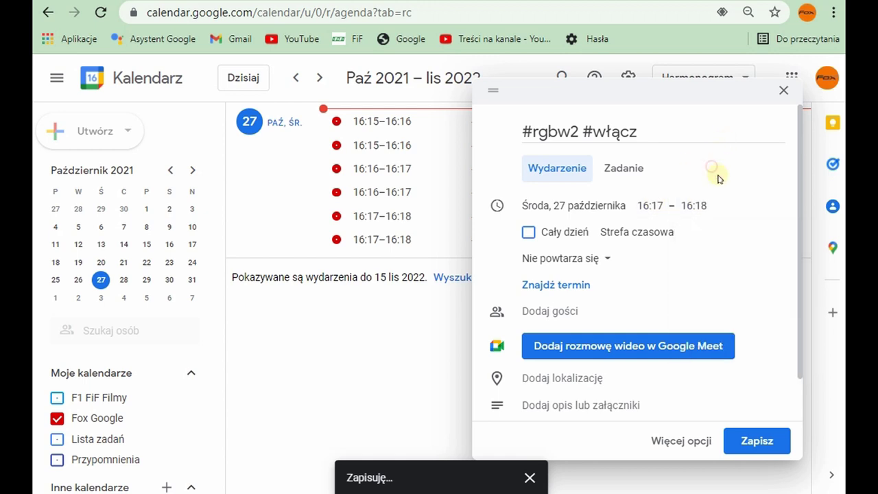
click(755, 441)
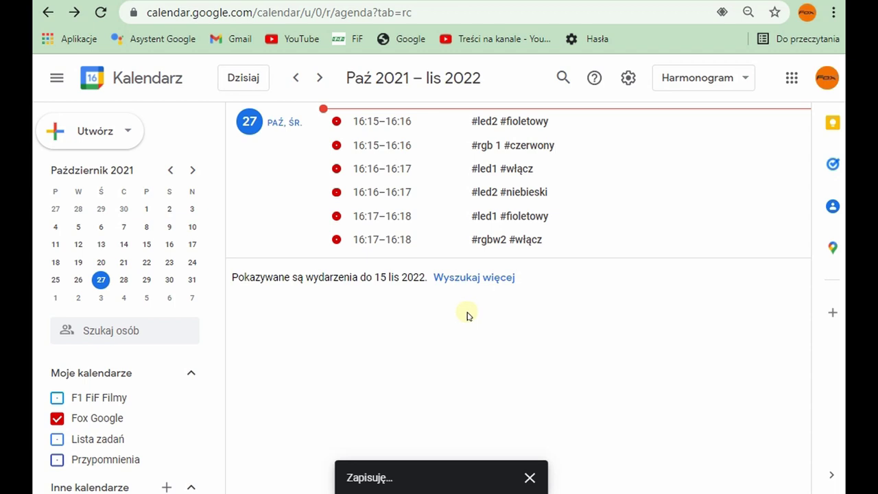
Create a new calendar event titled "#ledy #wspólny" for both LED controllers.
click(127, 132)
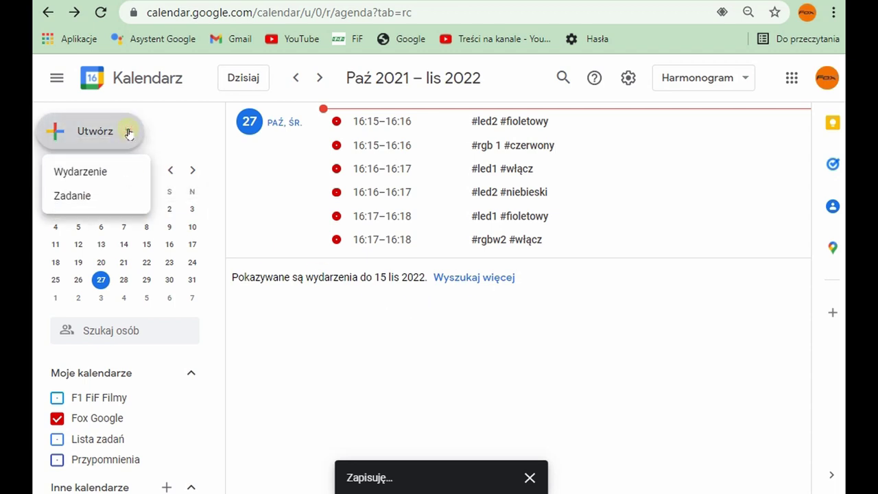
click(105, 173)
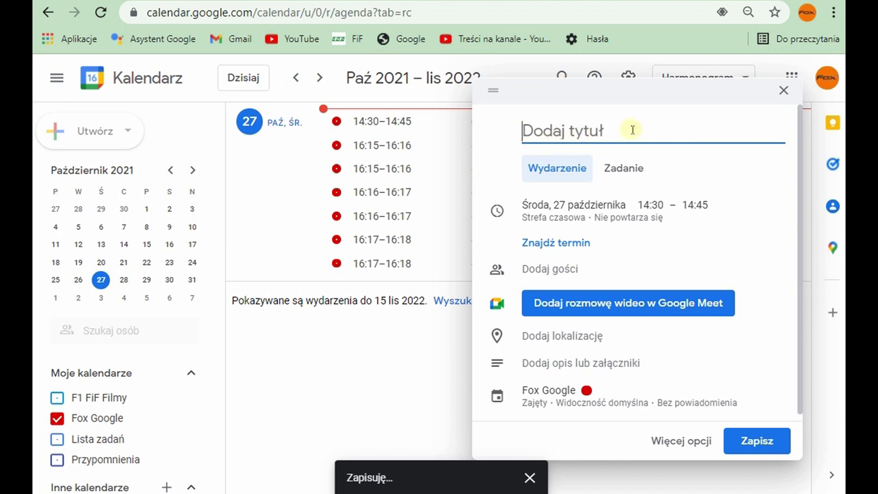
text(#)
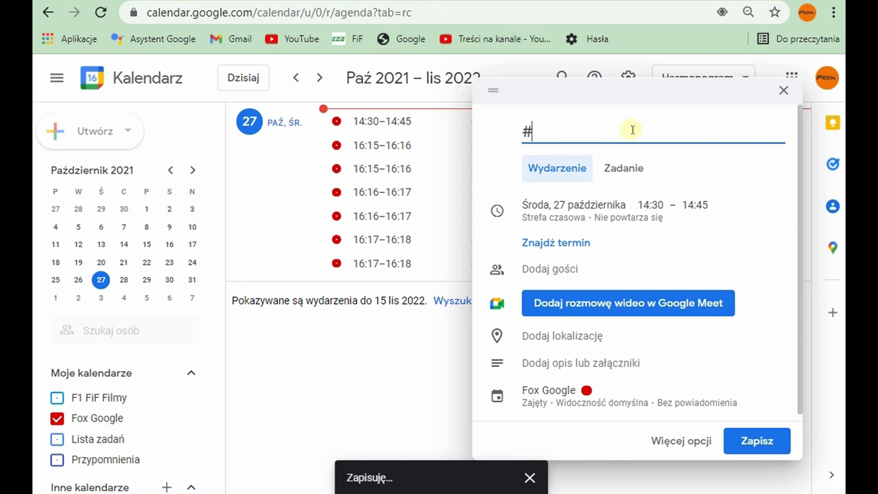
text(ledy #wspó)
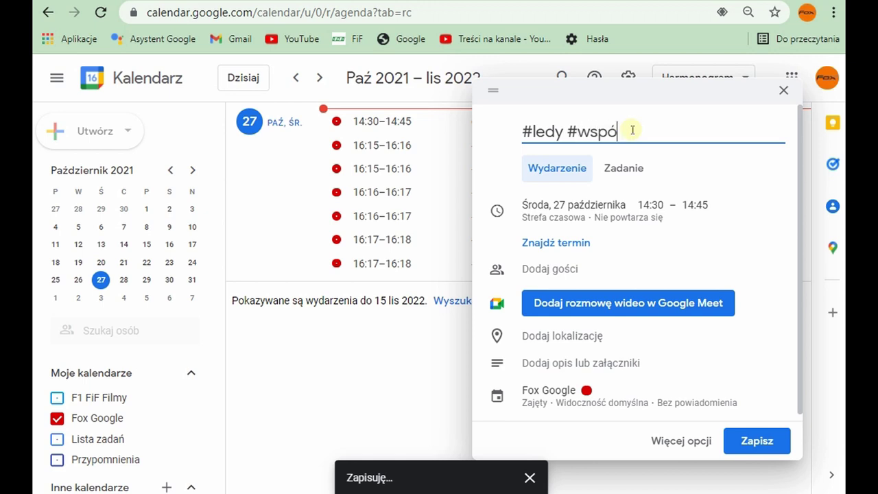
text(lny)
Set the "#ledy #wspólny" event to run from 16:18 to 16:19 and save it.
click(655, 205)
text(16:18)
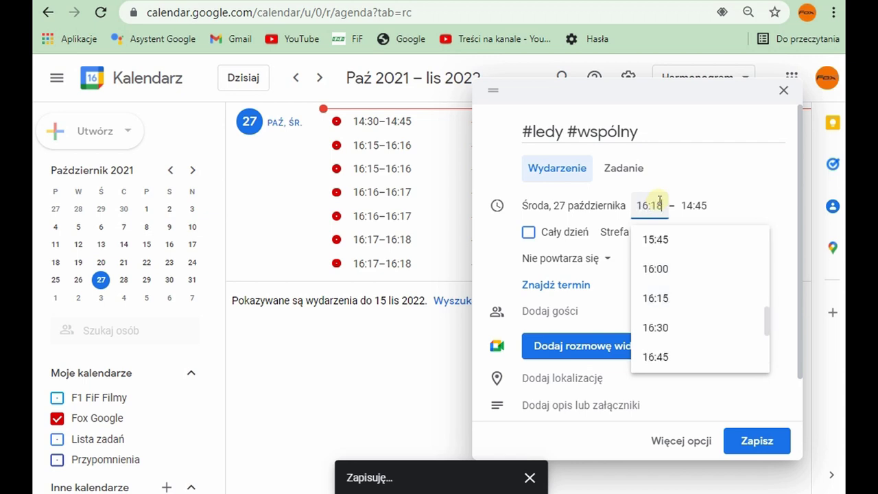
key(Tab)
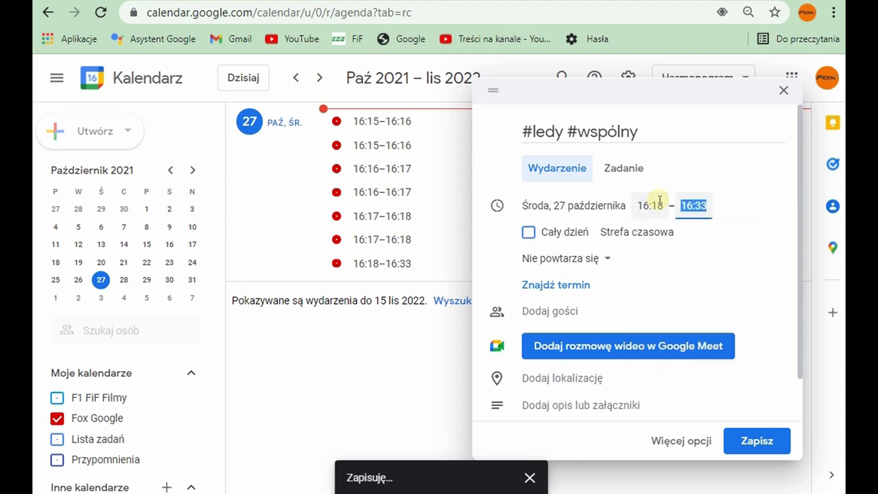
text(16:19)
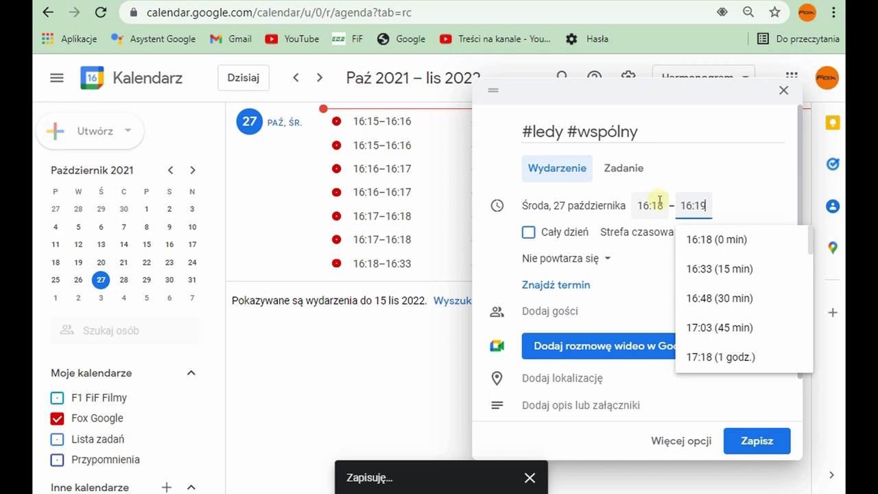
click(702, 176)
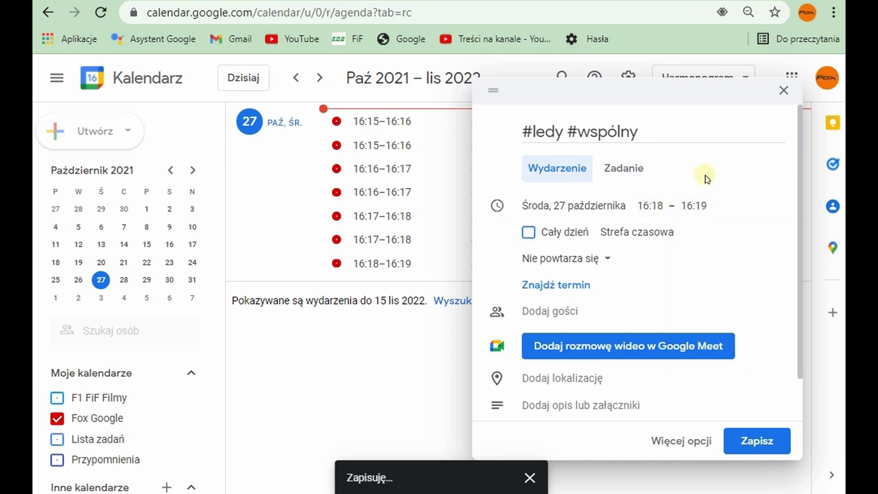
scroll(711, 275, down, 1)
click(736, 441)
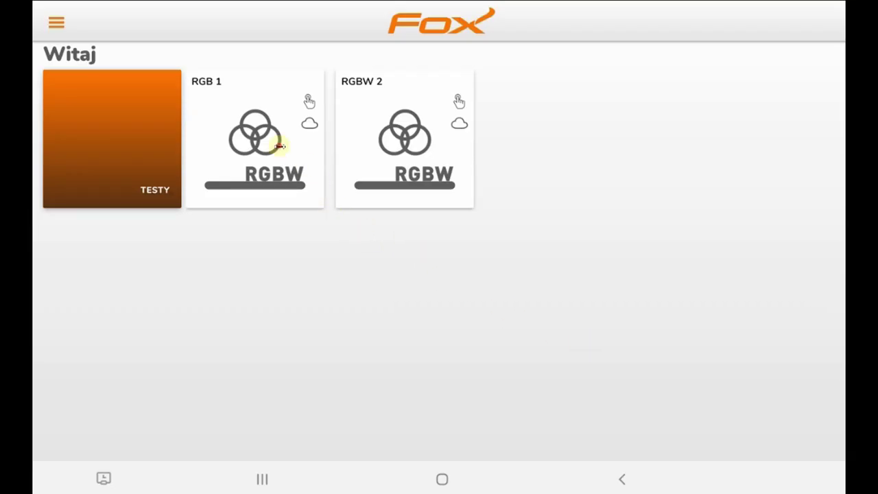
In the Fox app, set the calendar in the RGB 1 advanced settings to Fox Google.
click(280, 146)
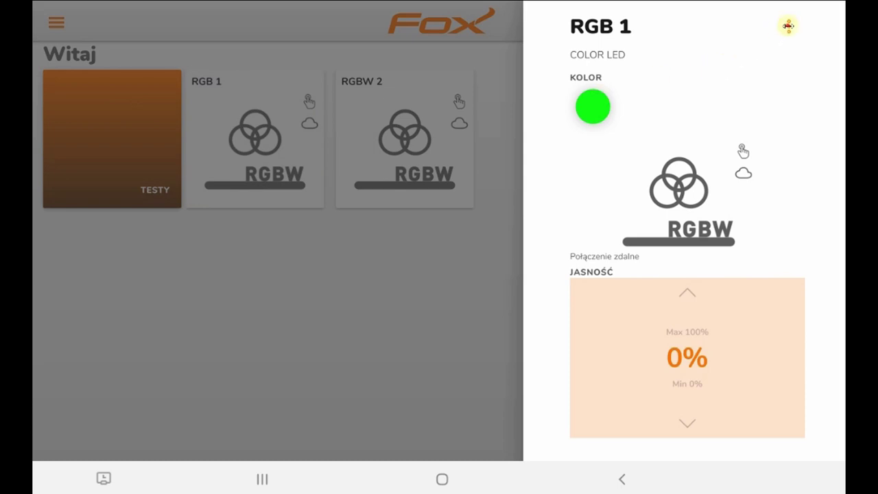
click(789, 25)
click(686, 71)
click(633, 350)
scroll(734, 256, down, 5)
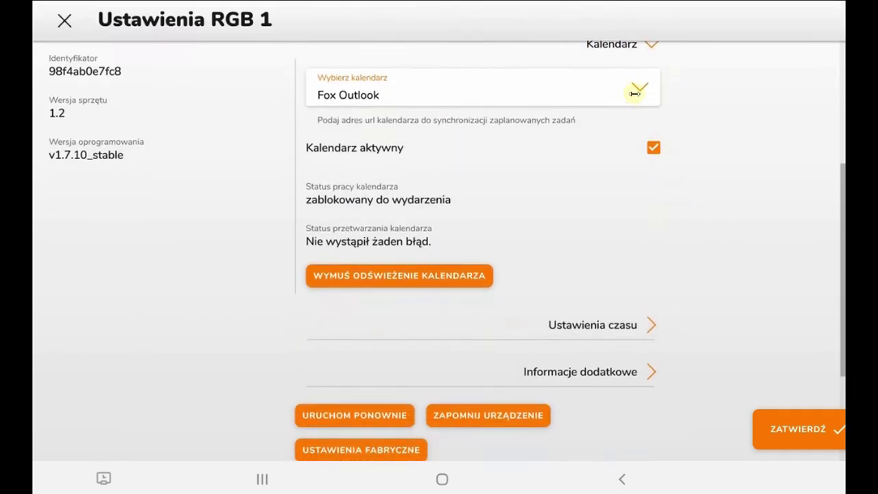
click(634, 89)
click(566, 78)
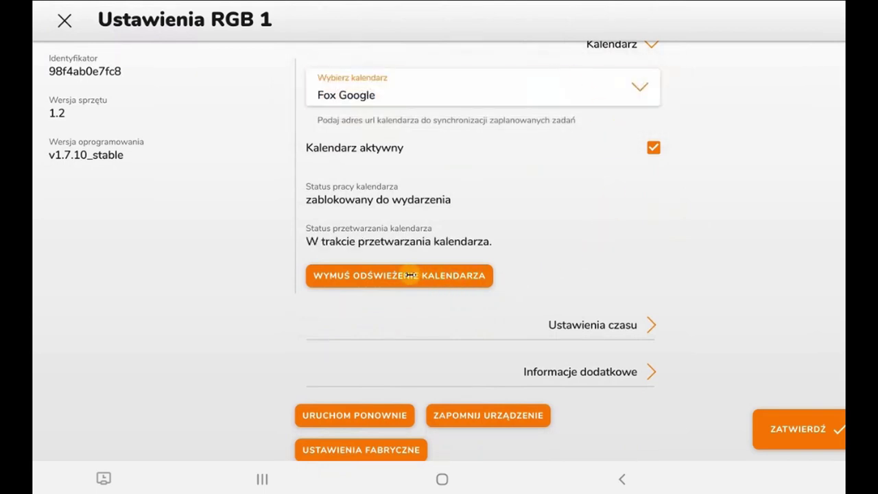
Force a calendar refresh for RGB 1, confirm its settings and return to the device overview.
click(409, 275)
click(783, 431)
click(490, 325)
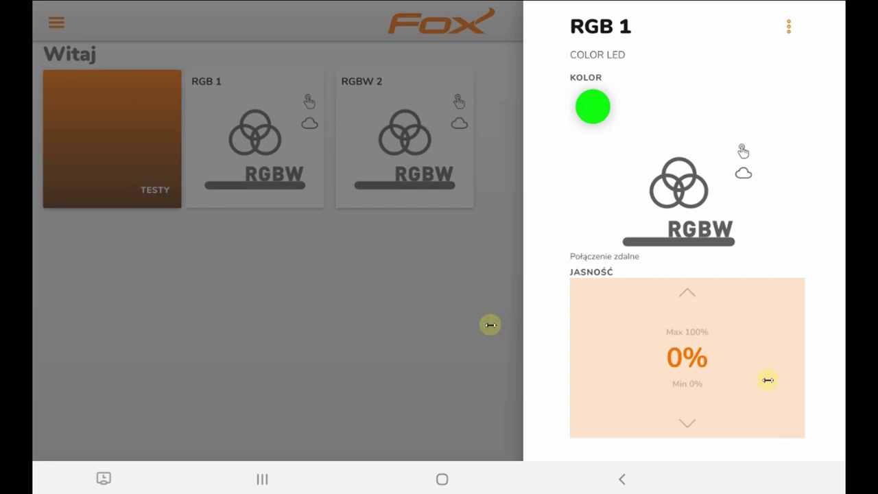
Force a calendar refresh in the RGBW 2 advanced settings and confirm them.
click(417, 143)
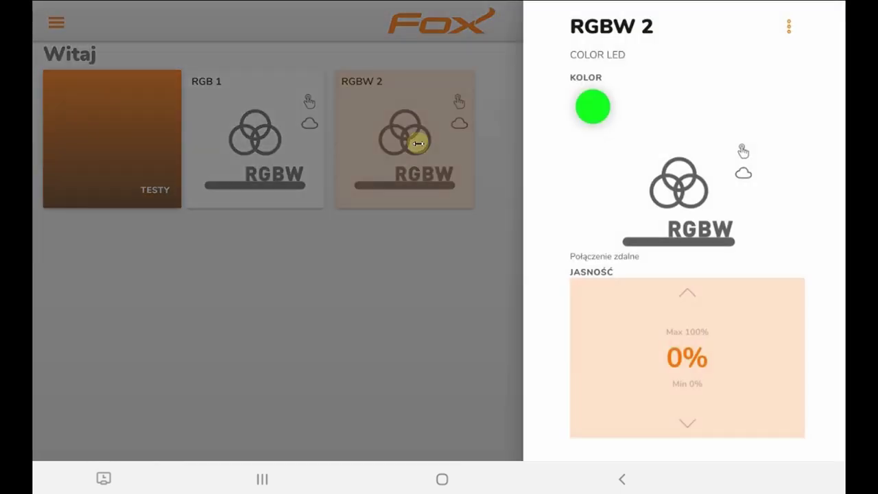
click(789, 26)
click(692, 72)
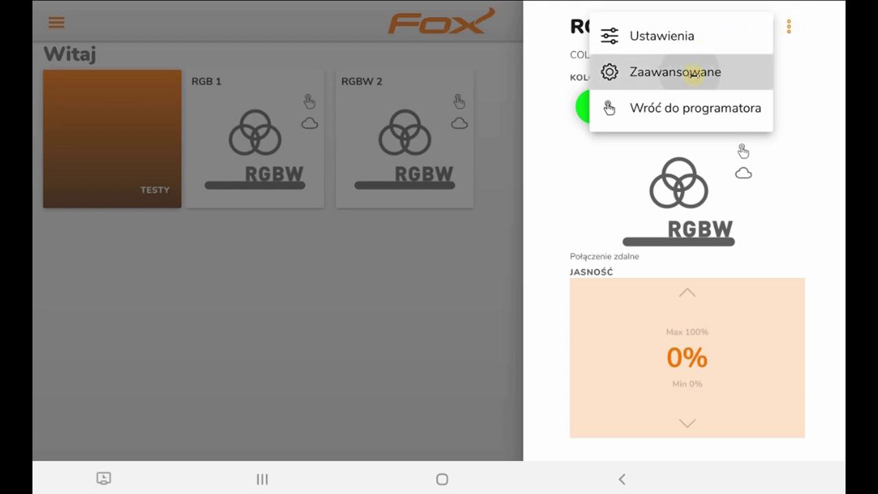
click(630, 350)
scroll(739, 302, down, 5)
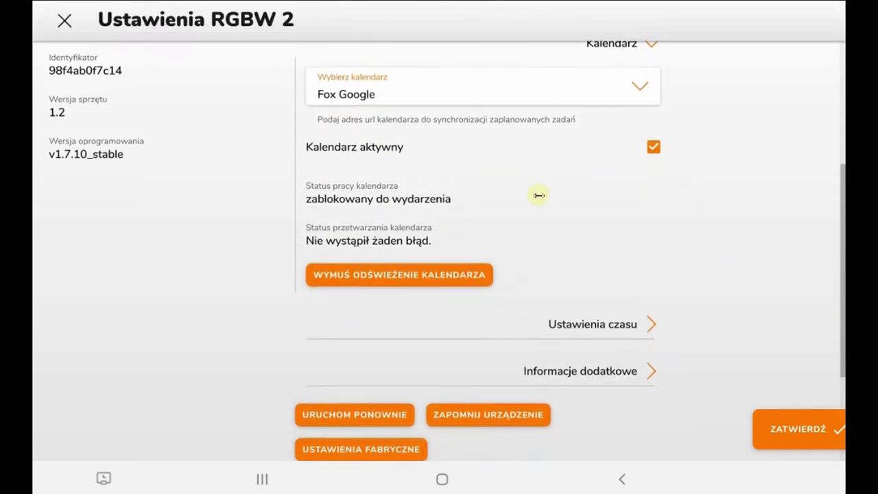
click(466, 278)
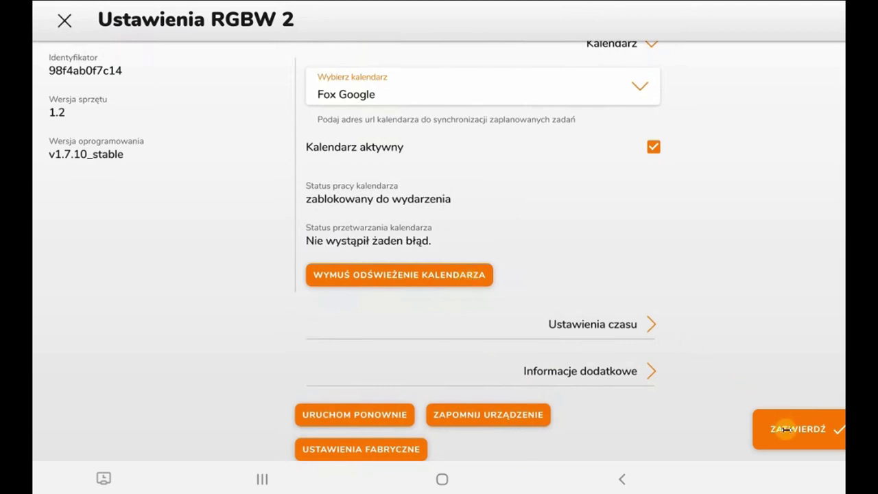
click(786, 428)
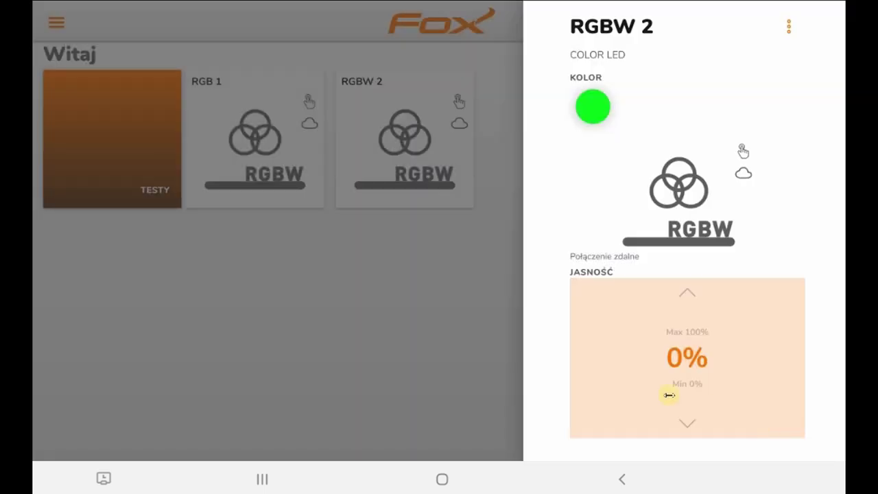